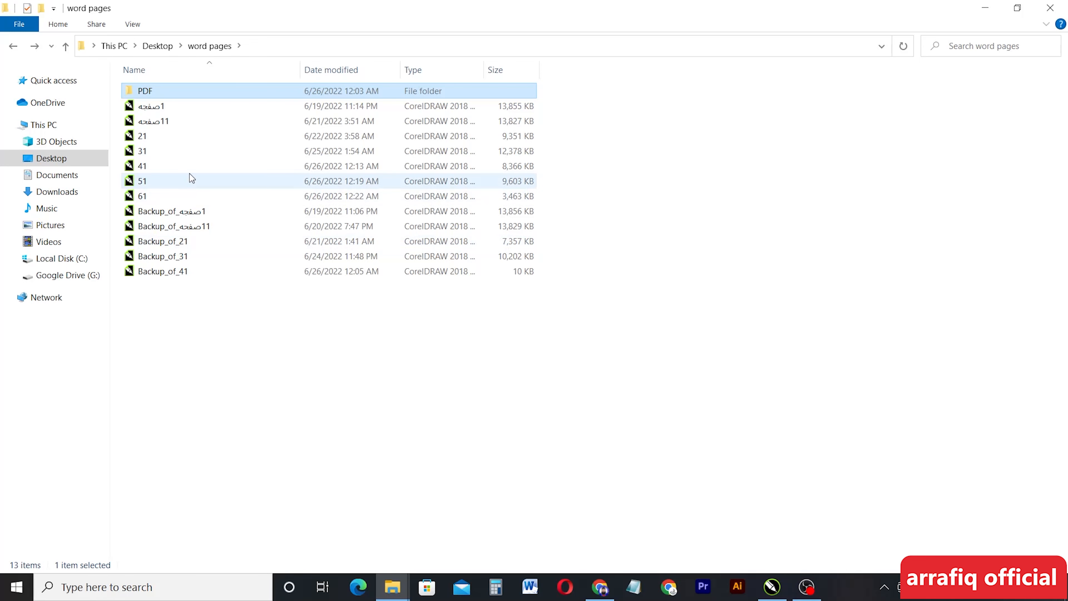
- Open the CorelDRAW file 41 from the word pages folder and show its document in CorelDRAW
double_click(189, 167)
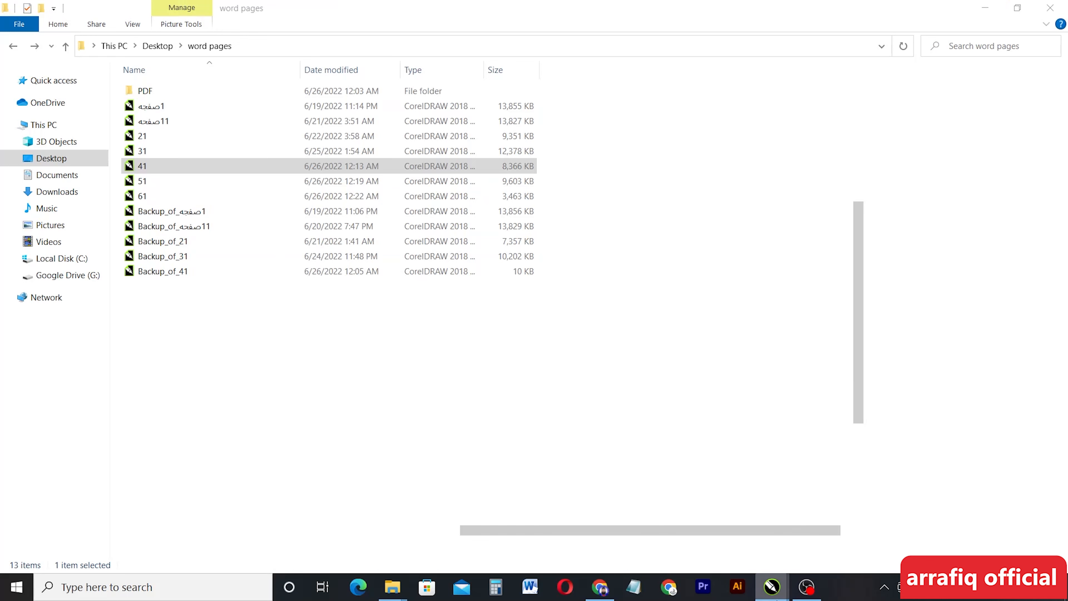
mouse_move(772, 587)
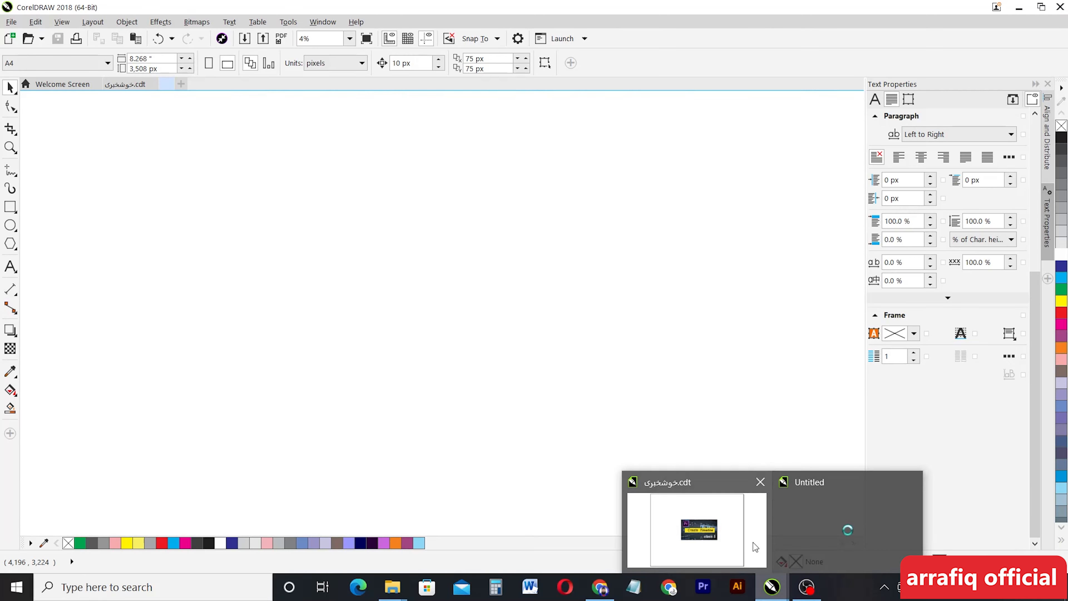
left_click(752, 543)
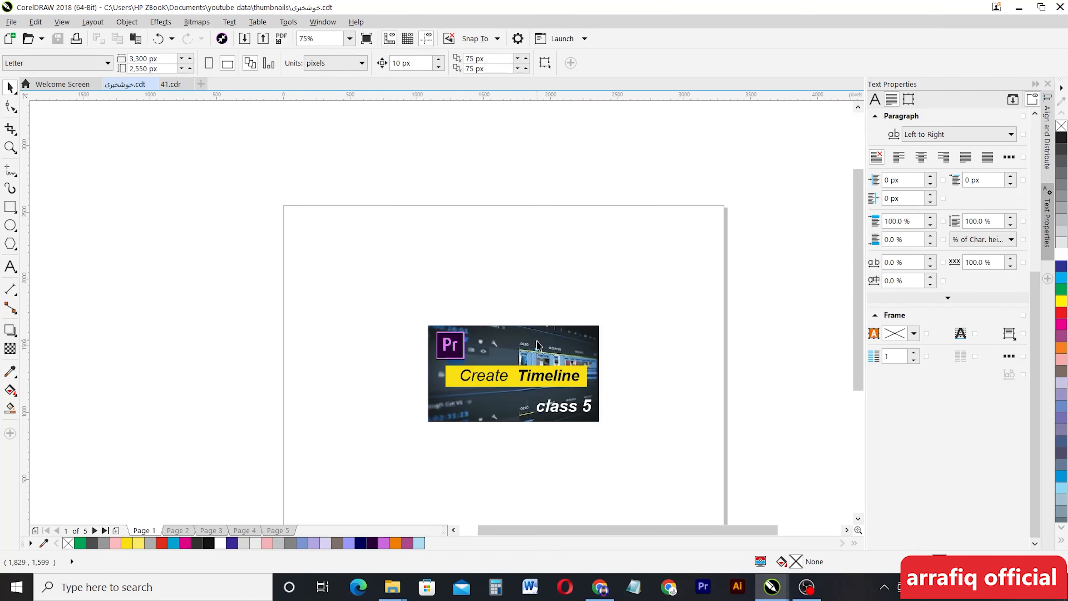
left_click(172, 84)
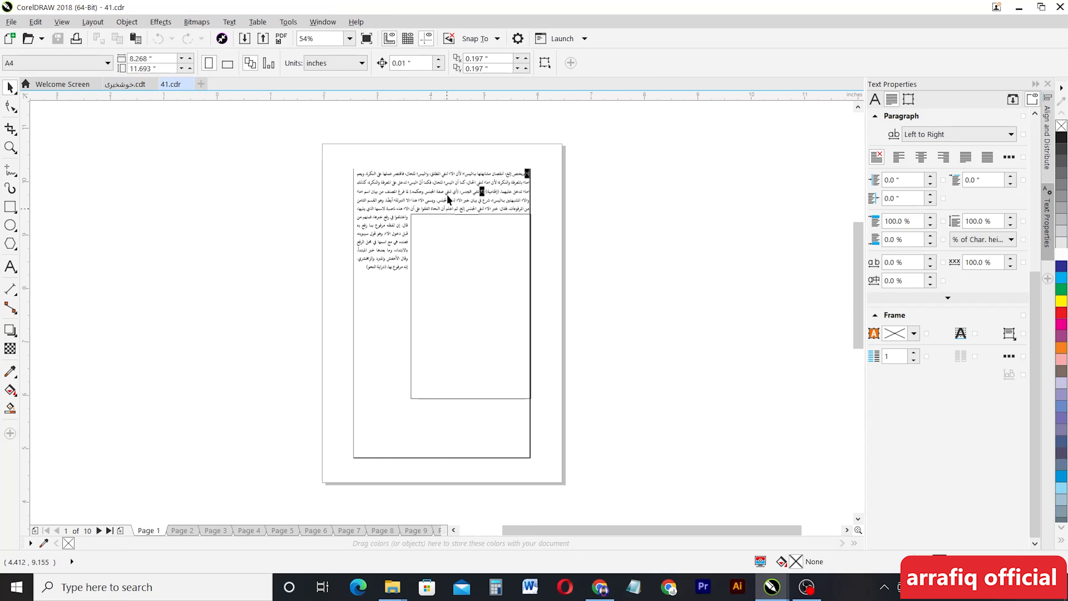
- Examine the layout of page 1, including the surrounding notes and the empty inner frame
scroll(448, 198, "up", 3)
scroll(447, 195, "down", 4)
scroll(451, 192, "up", 3)
scroll(451, 191, "up", 3)
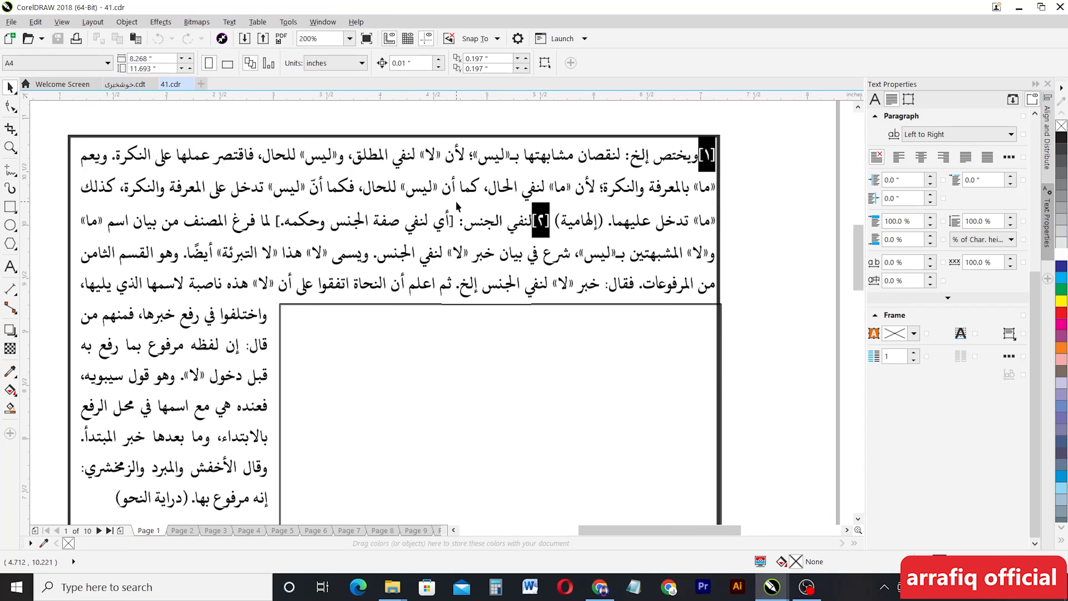
scroll(458, 206, "down", 2)
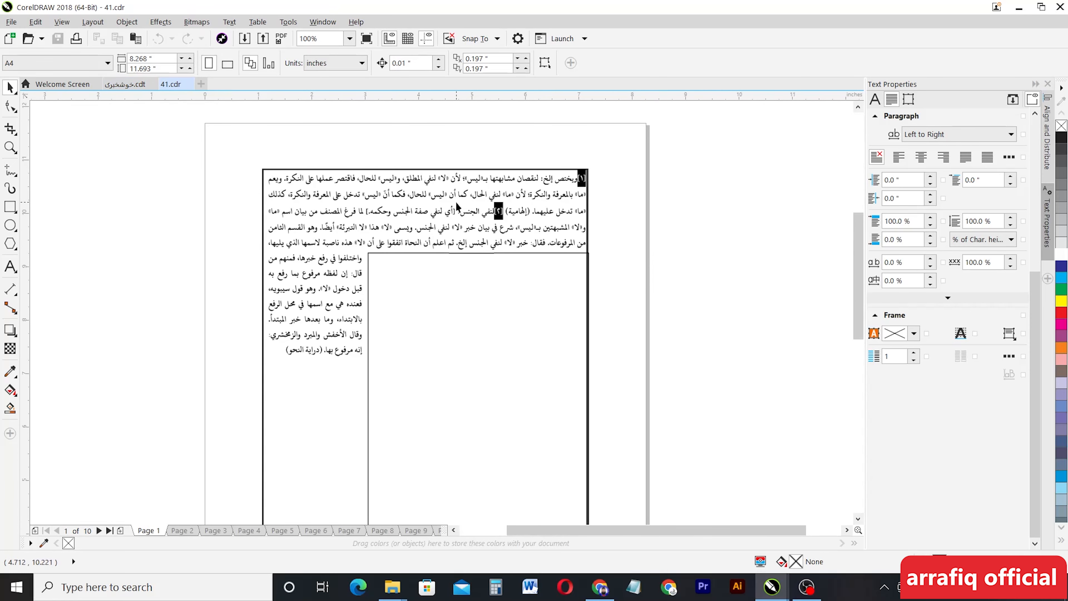
scroll(484, 239, "down", 4)
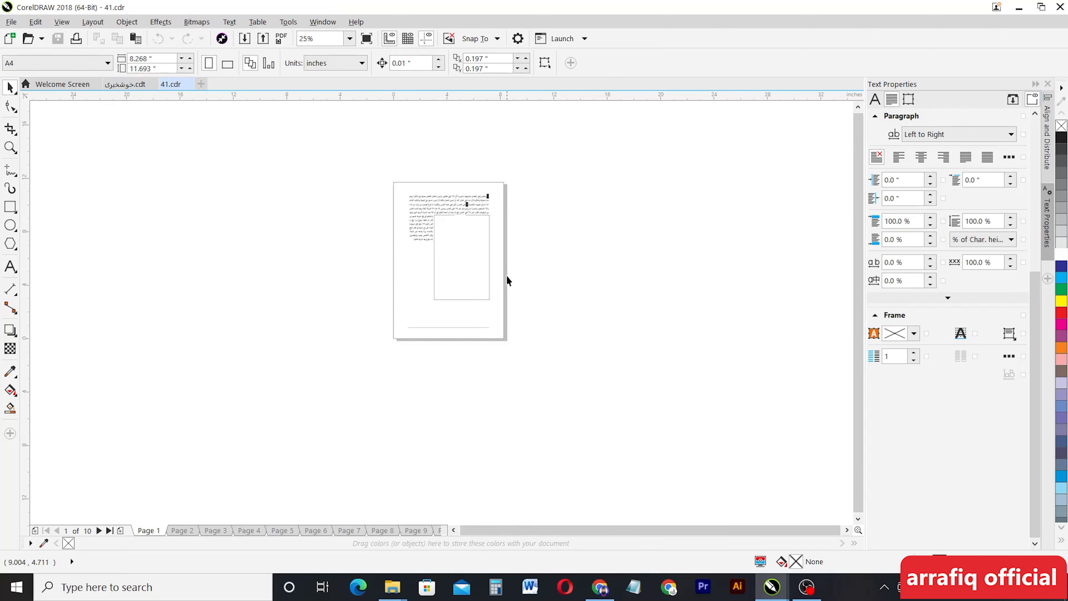
scroll(456, 226, "up", 4)
scroll(435, 202, "down", 2)
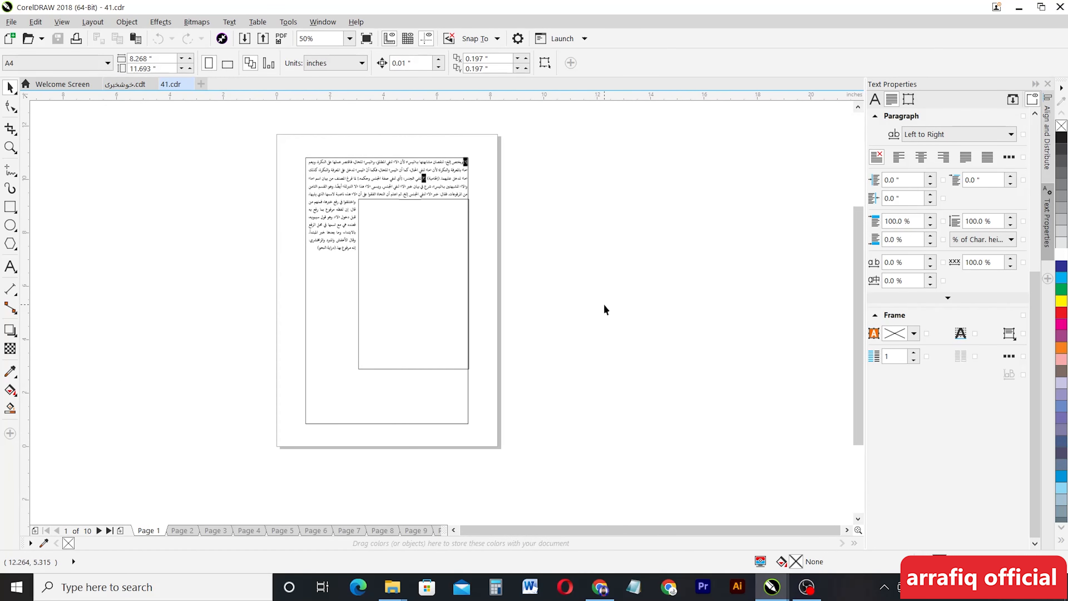
- Start importing a file beside page 1 and browse to the متن subfolder of the PDF folder
left_click_drag(561, 530, 512, 518)
scroll(298, 363, "left", 3)
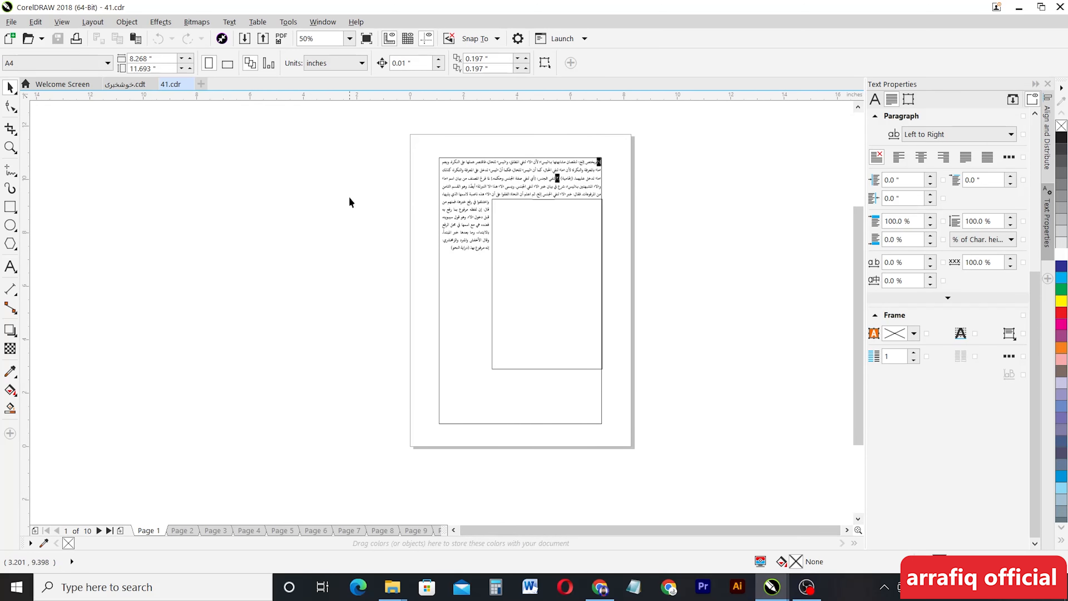
right_click(116, 161)
left_click(177, 232)
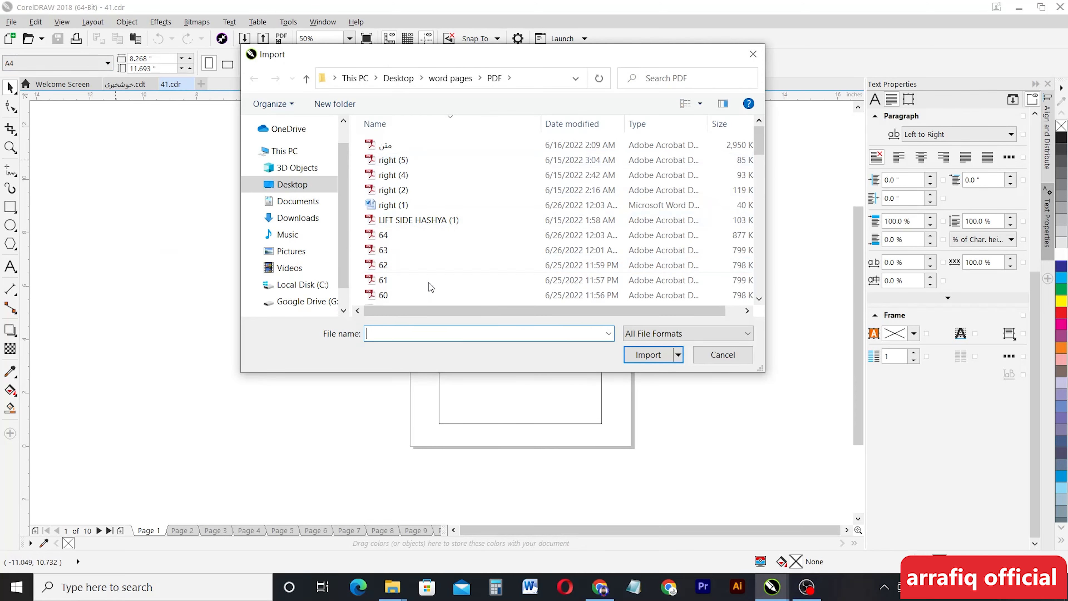
scroll(412, 282, "down", 10)
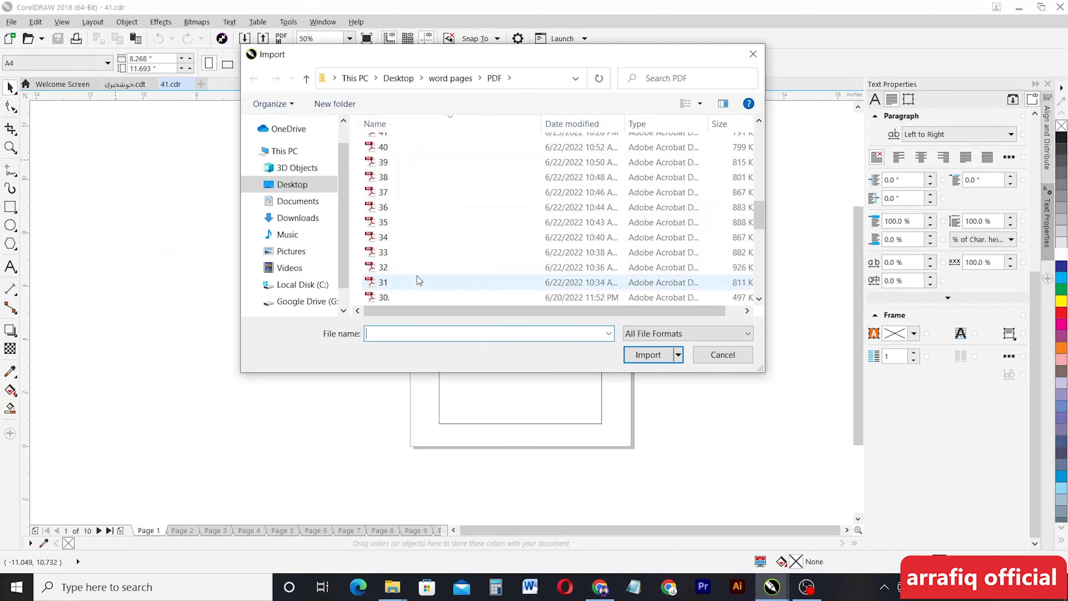
scroll(405, 277, "up", 3)
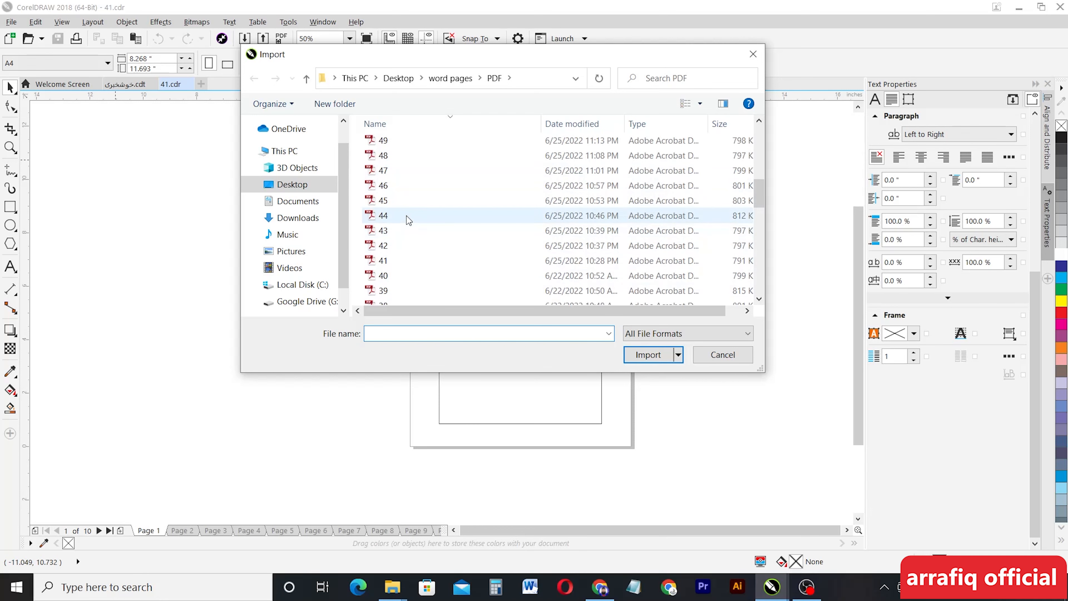
left_click(442, 263)
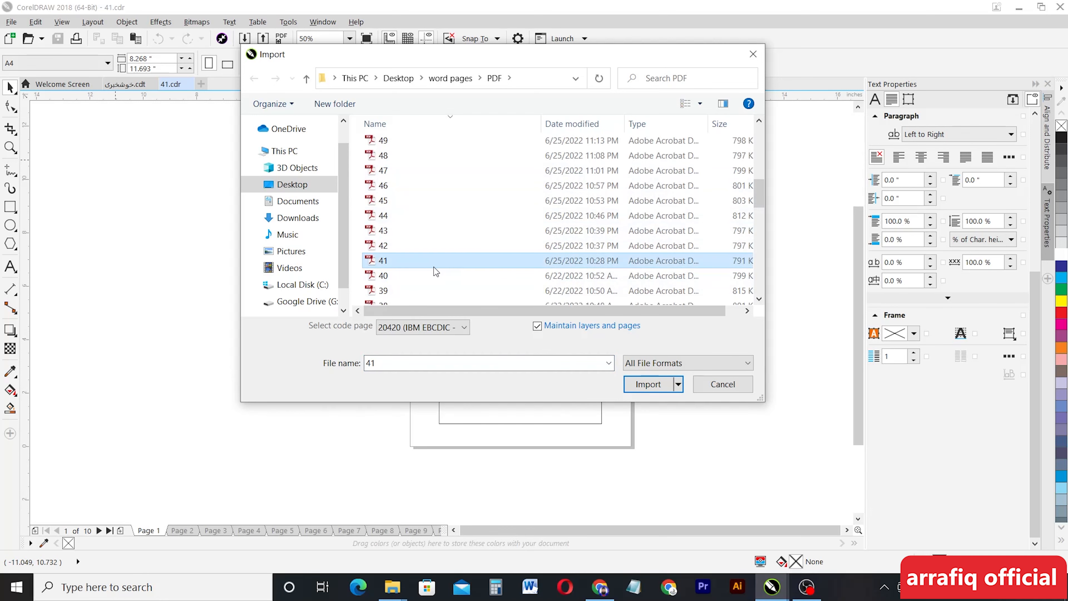
scroll(433, 268, "down", 15)
double_click(406, 283)
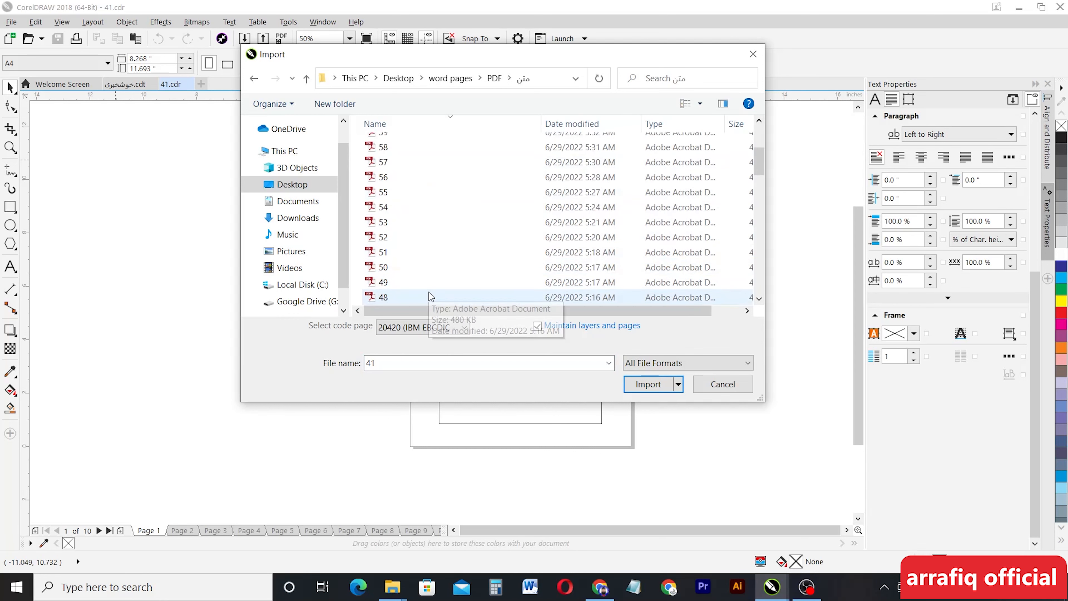
- Import the PDF 41 from the متن folder and place it on the empty area beside page 1
scroll(425, 290, "down", 3)
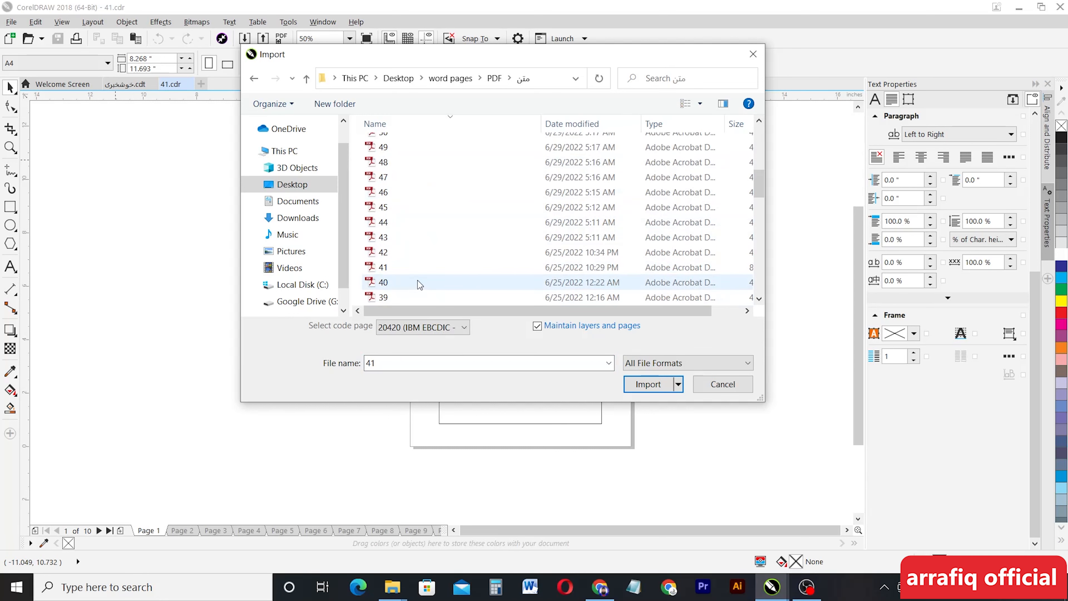
left_click(414, 271)
left_click(656, 384)
left_click(577, 341)
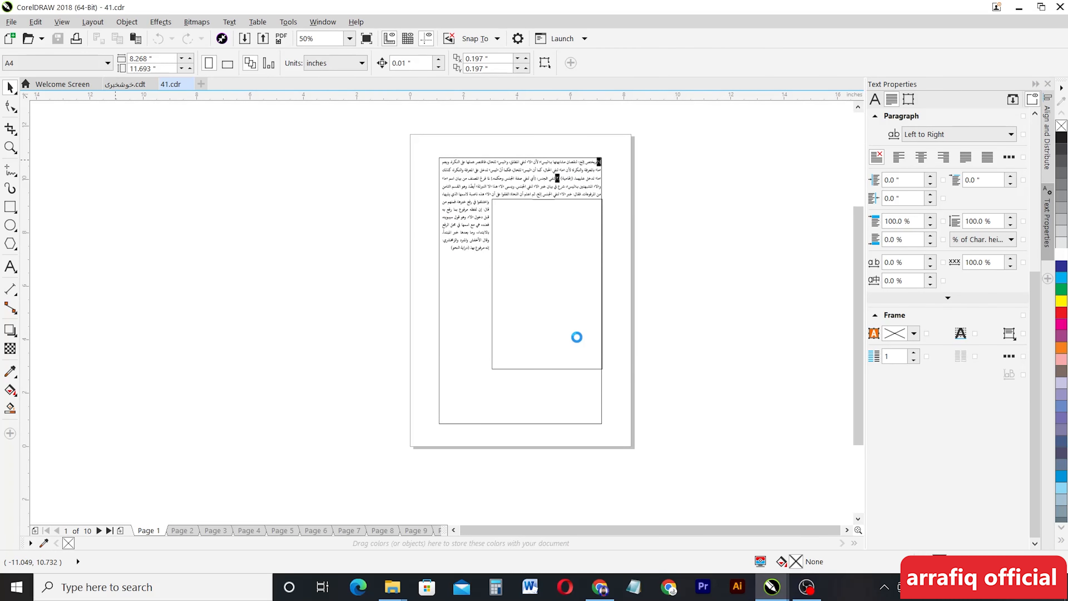
left_click(257, 188)
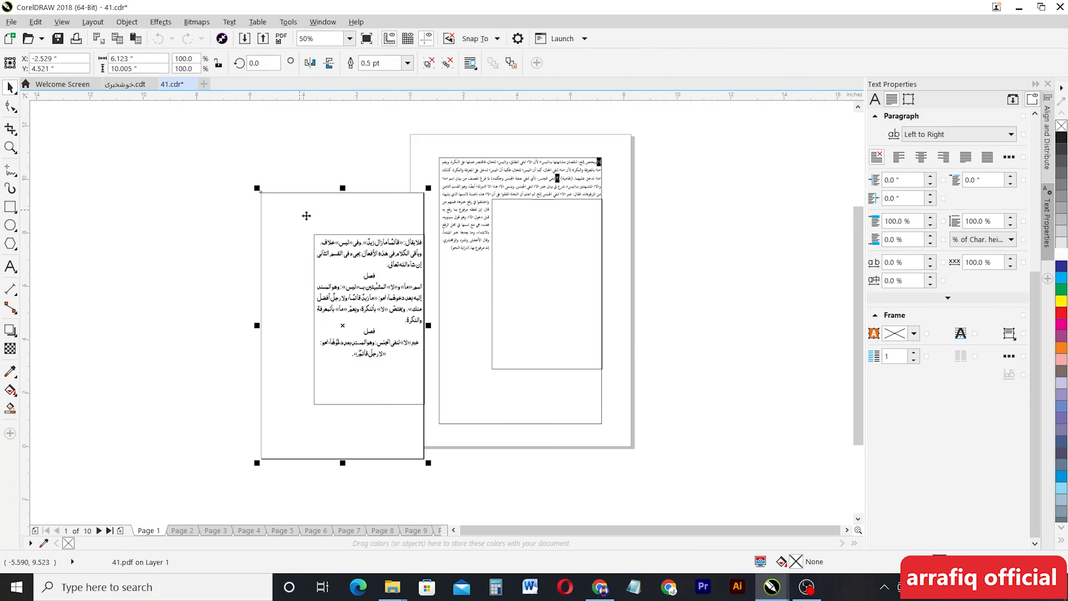
- Move the imported PDF artwork a little left, clear of page 1, to about X -3.23 and Y 4.59 inches
scroll(350, 272, "up", 2)
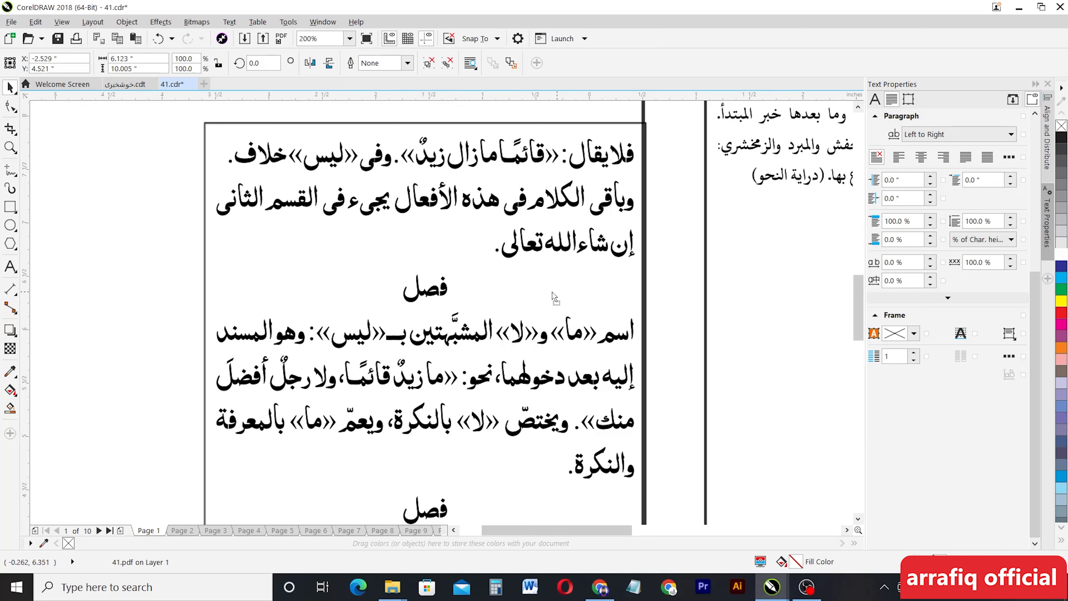
left_click_drag(561, 292, 487, 285)
scroll(496, 286, "down", 2)
scroll(496, 286, "up", 2)
scroll(496, 286, "down", 2)
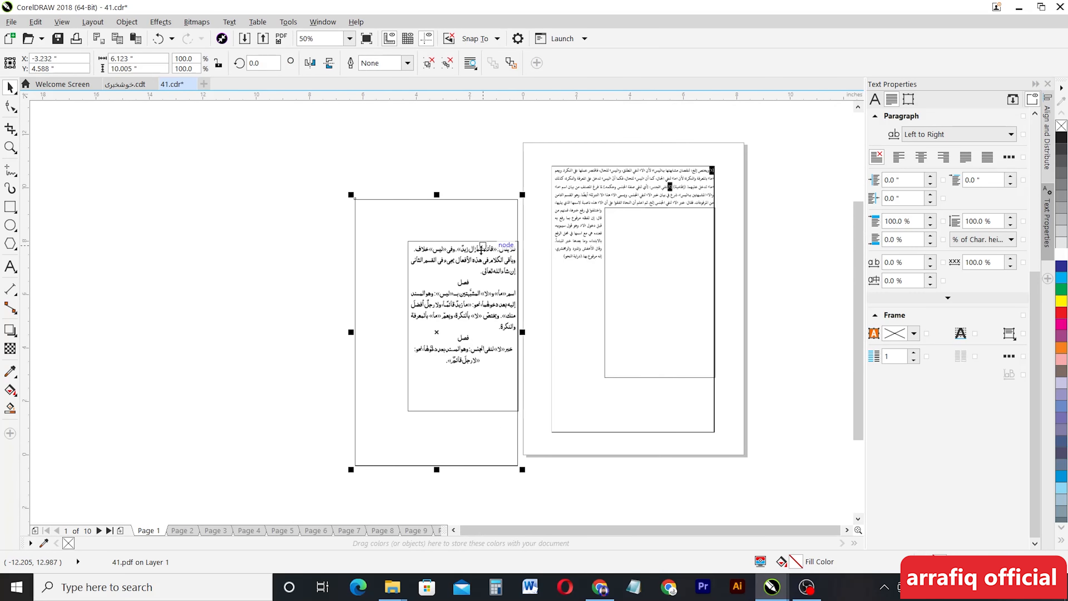
- Ungroup all objects of the imported PDF artwork and clear the selection
left_click(448, 64)
left_click(469, 174)
scroll(482, 239, "up", 1)
scroll(479, 236, "up", 2)
scroll(477, 229, "down", 4)
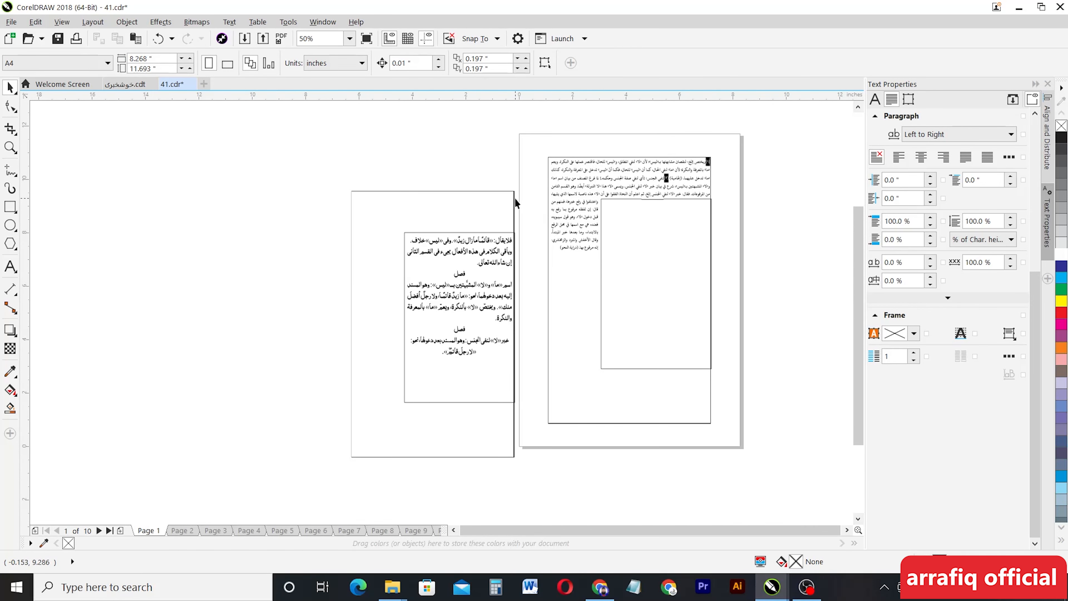
- Delete the outer and inner frames around the imported Arabic text
left_click(515, 199)
key("Delete")
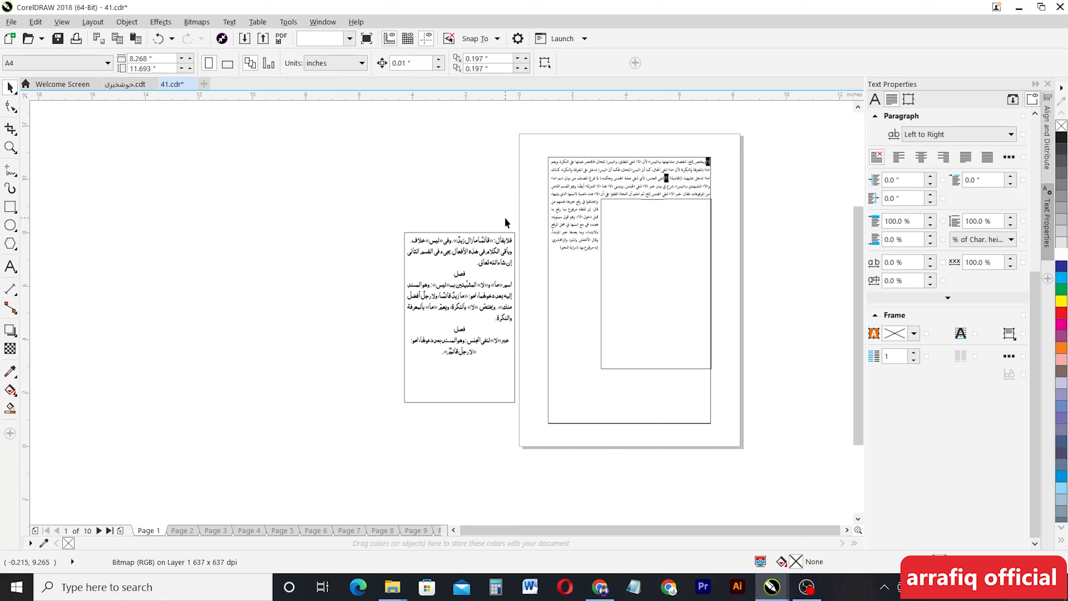
left_click(508, 238)
key("Delete")
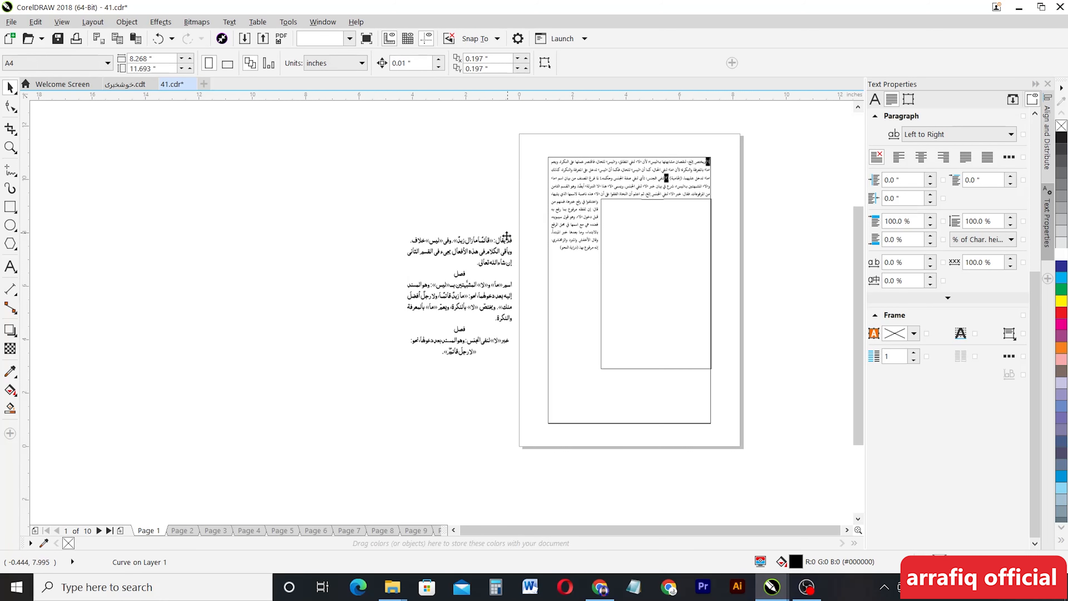
- Examine the line breaks and spacing of the imported Arabic text beside the page
scroll(484, 295, "up", 3)
scroll(482, 294, "down", 3)
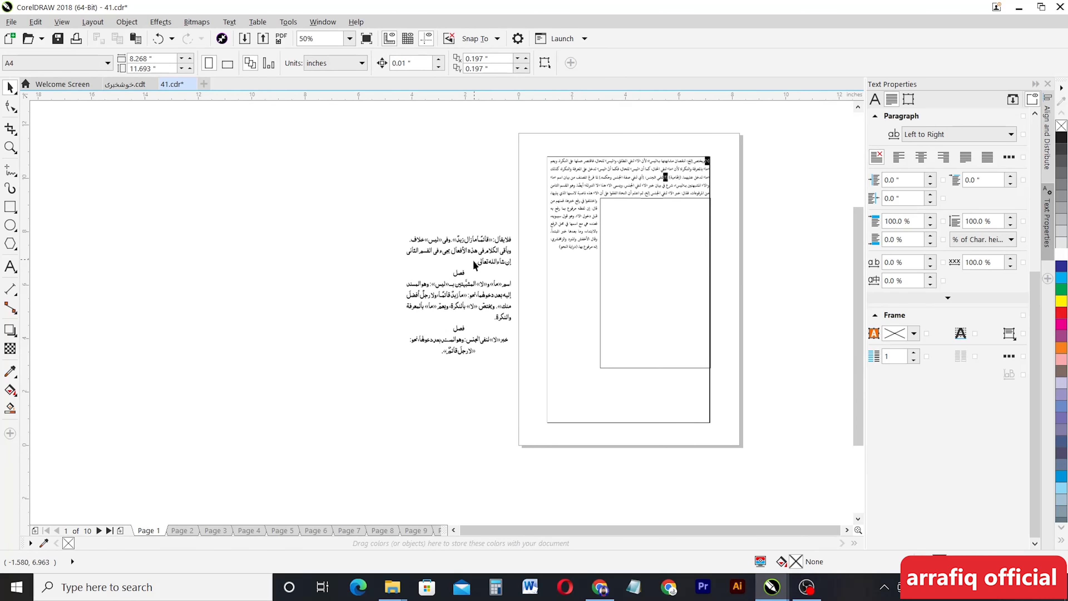
scroll(478, 275, "down", 2)
scroll(479, 282, "up", 4)
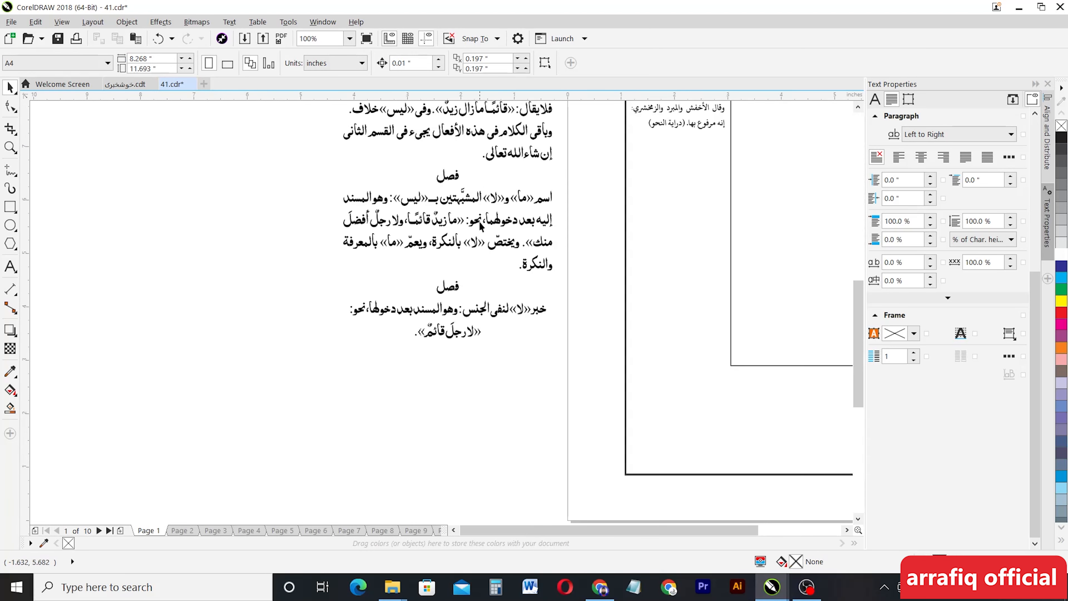
scroll(480, 229, "down", 4)
scroll(480, 229, "up", 3)
scroll(473, 240, "down", 4)
scroll(474, 181, "up", 2)
scroll(474, 186, "up", 2)
scroll(477, 168, "up", 1)
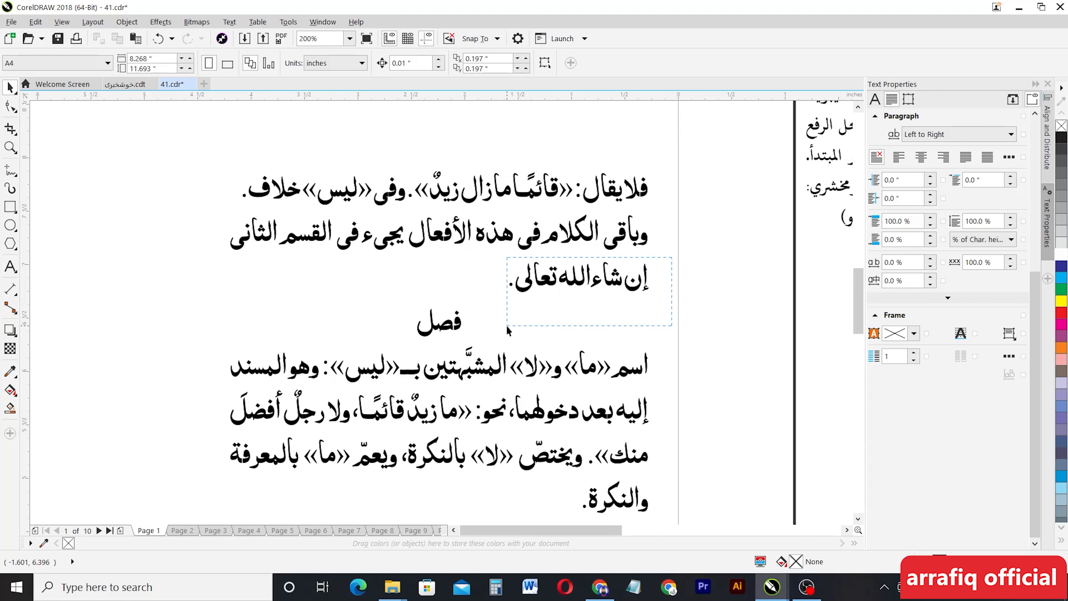
- Select the short third line, إن شاء الله تعالى, and centre it under the two lines above, at about X -2.31 inches
left_click_drag(507, 326, 485, 310)
left_click_drag(560, 278, 421, 277)
left_click(383, 276)
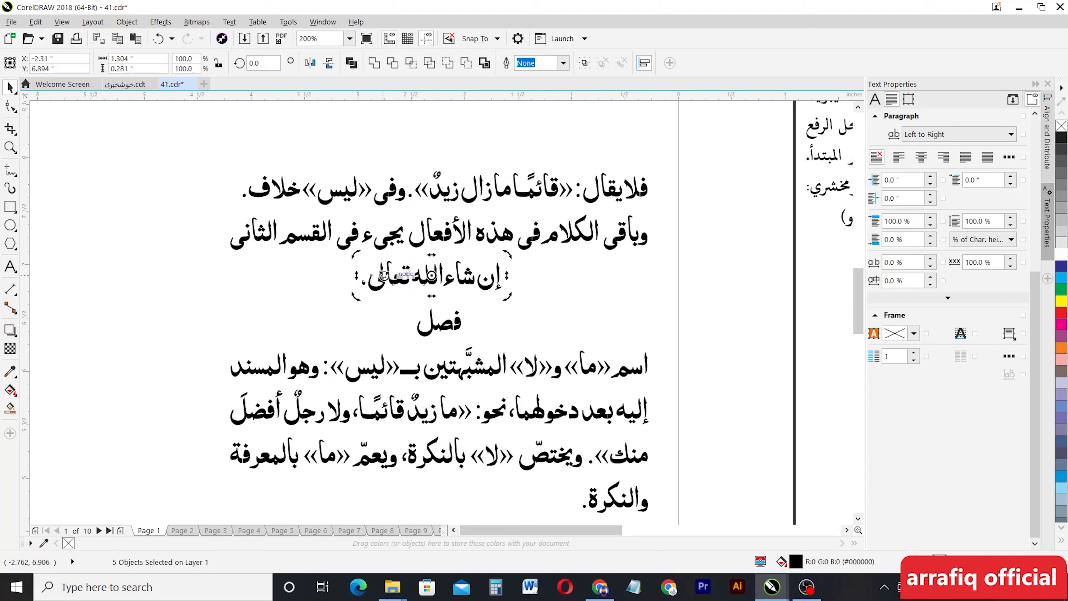
left_click(456, 291)
left_click(452, 282)
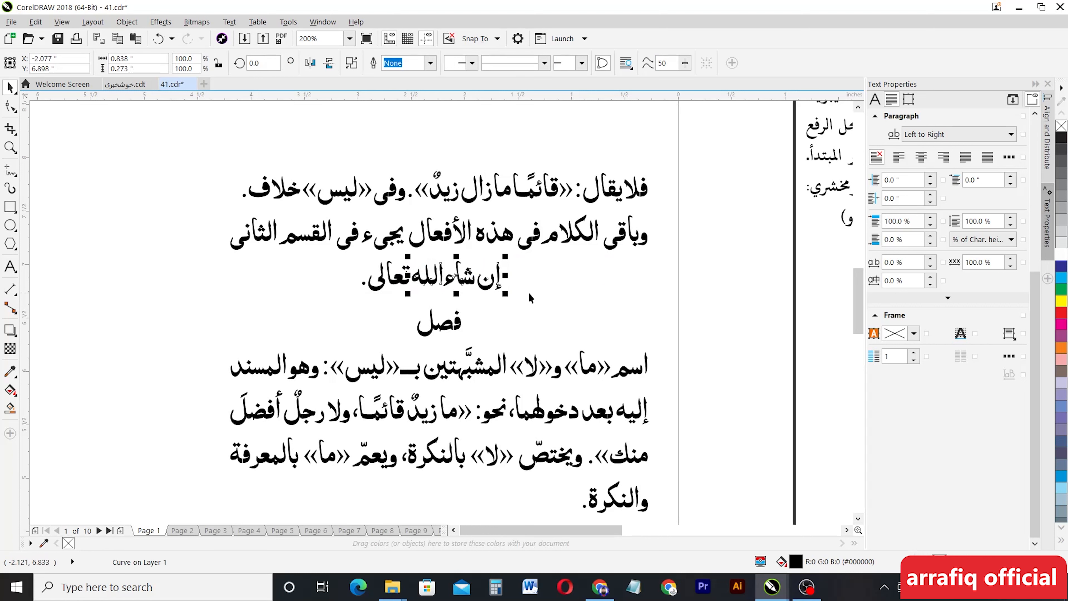
left_click(613, 298)
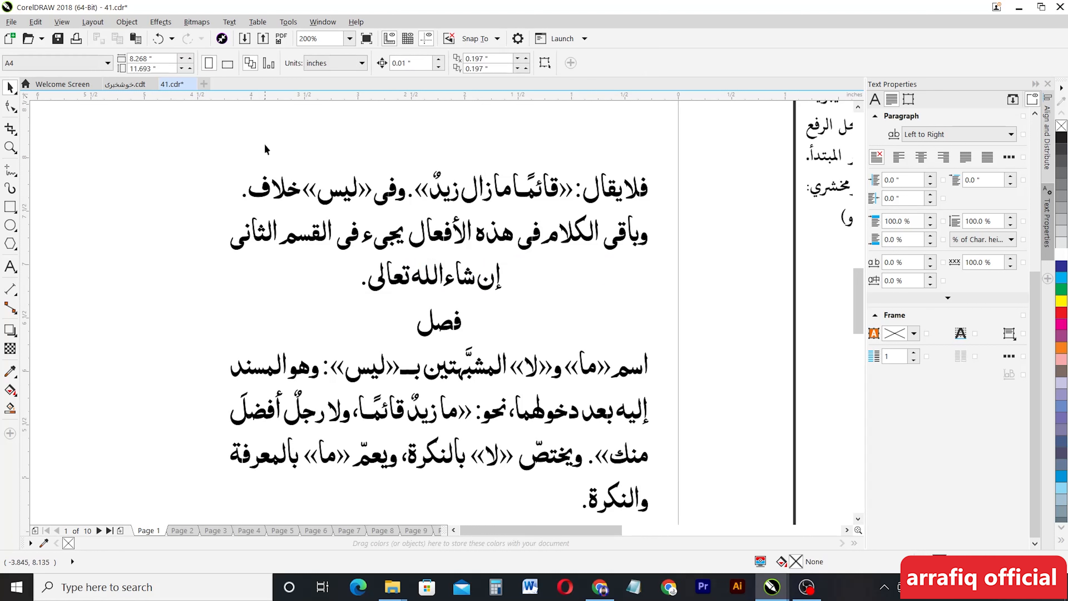
- Group the objects of the first text line and move the line up slightly
left_click_drag(601, 204, 662, 210)
key("ctrl+g")
left_click_drag(510, 189, 509, 157)
scroll(510, 122, "up", 1)
scroll(515, 206, "down", 2)
- Group the objects of the second text line and nudge it up closer to the first line
left_click_drag(608, 219, 344, 254)
key("ctrl+g")
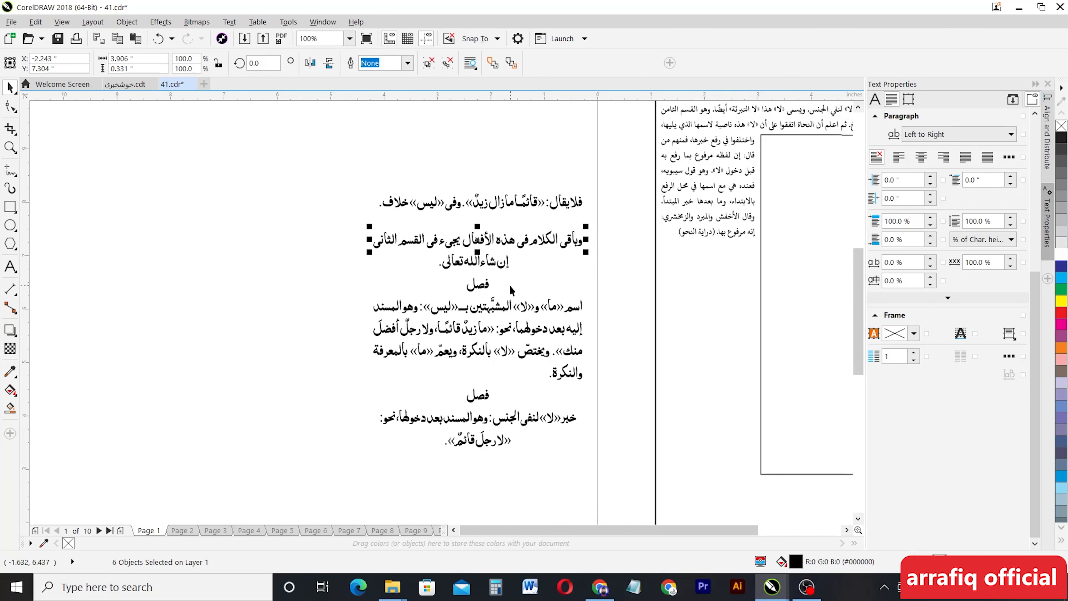
key("Up")
key("Up")
key("Up")
- Group the centred line إن شاء الله تعالى and nudge it up to about Y 7.06 inches
left_click_drag(414, 243, 543, 275)
key("ctrl+g")
key("Up")
key("Up")
key("Down")
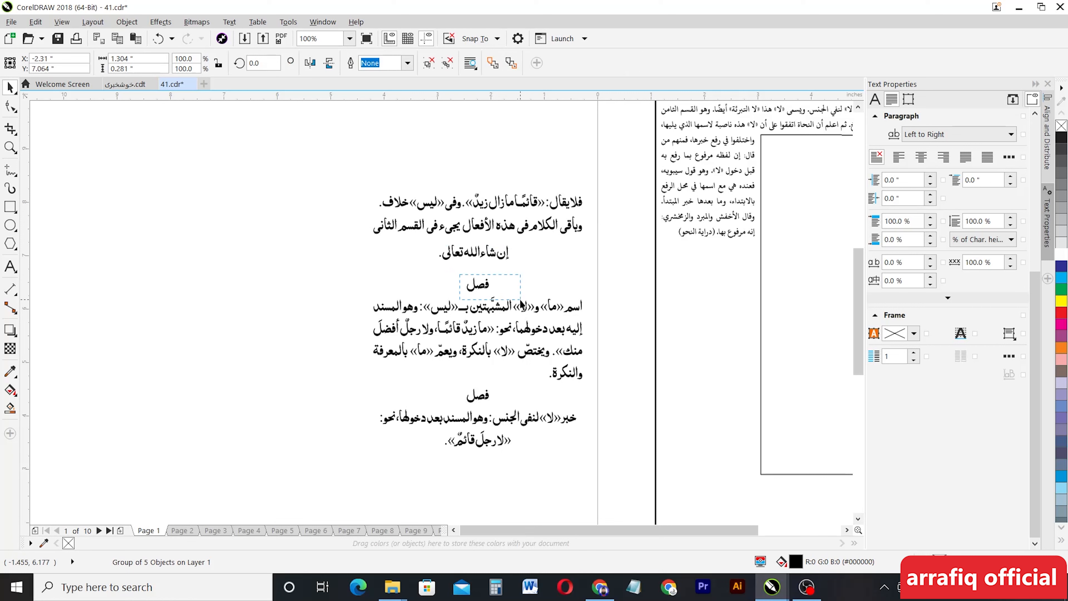
- Nudge the upper فصل heading up to about Y 6.54 inches, closer to the centred line above
left_click(520, 300)
key("Up")
key("Up")
key("Up")
key("Up")
key("Up")
key("Up")
key("Up")
key("Up")
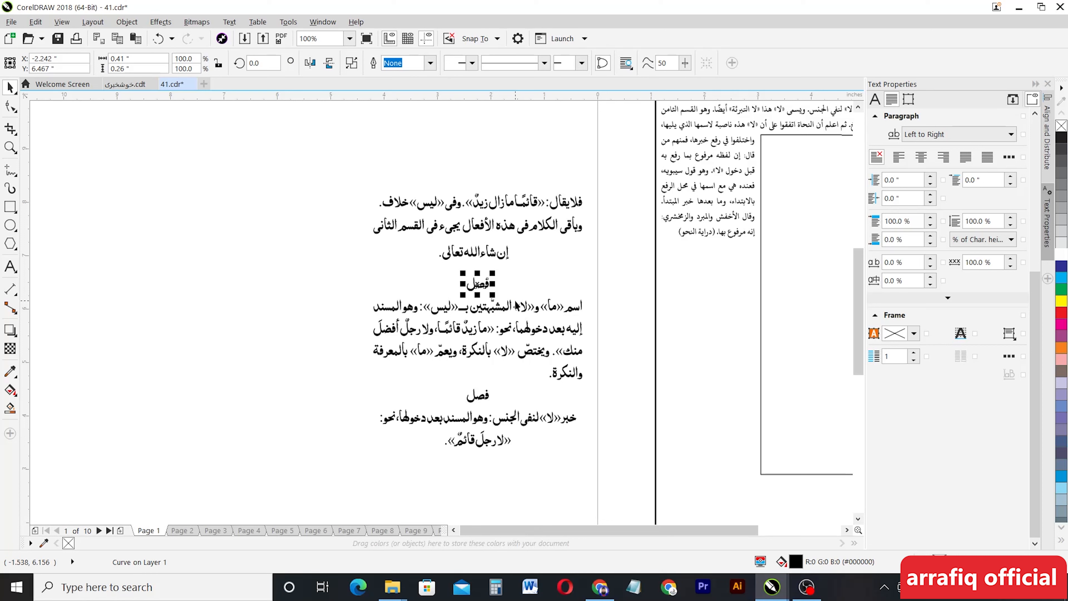
key("Up")
key("Up")
key("Up")
key("Up")
key("Up")
key("Up")
key("Up")
key("Up")
key("Up")
key("Up")
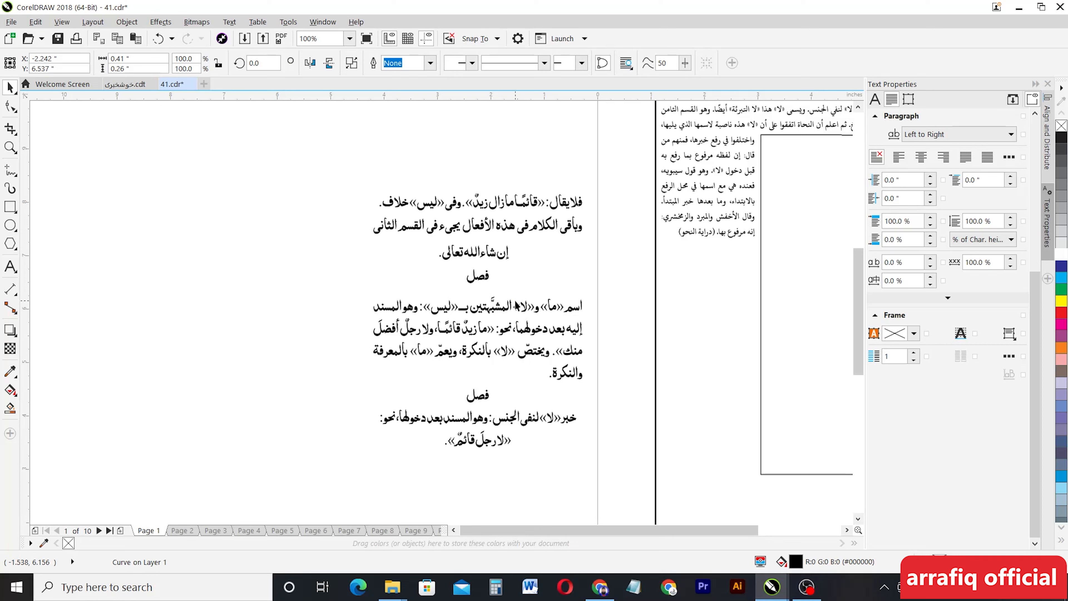
- Group the text line directly below the upper فصل heading and nudge it up to about Y 6.2 inches
left_click(664, 397)
left_click(364, 289)
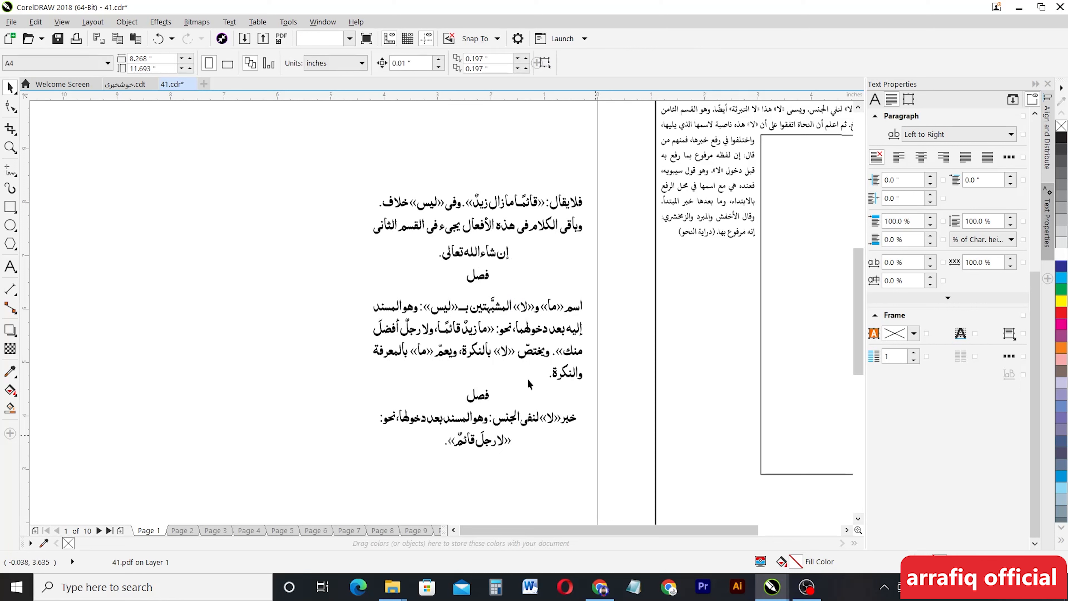
left_click_drag(365, 289, 612, 317)
key("ctrl+g")
key("Up")
key("Up")
key("Up")
key("Up")
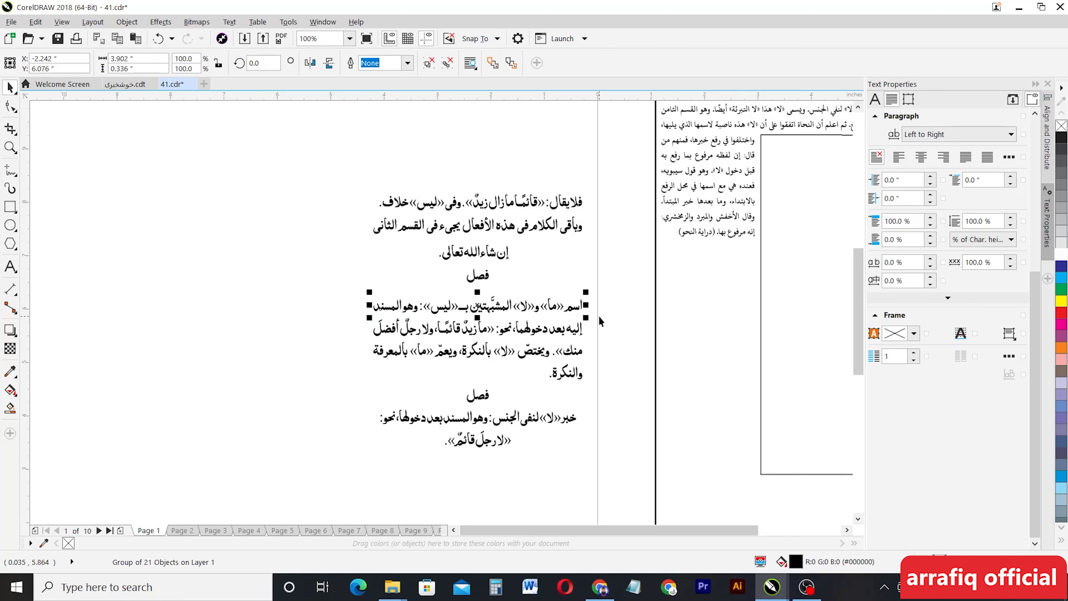
key("Up")
key("Up")
key("Up")
key("Up")
key("Up")
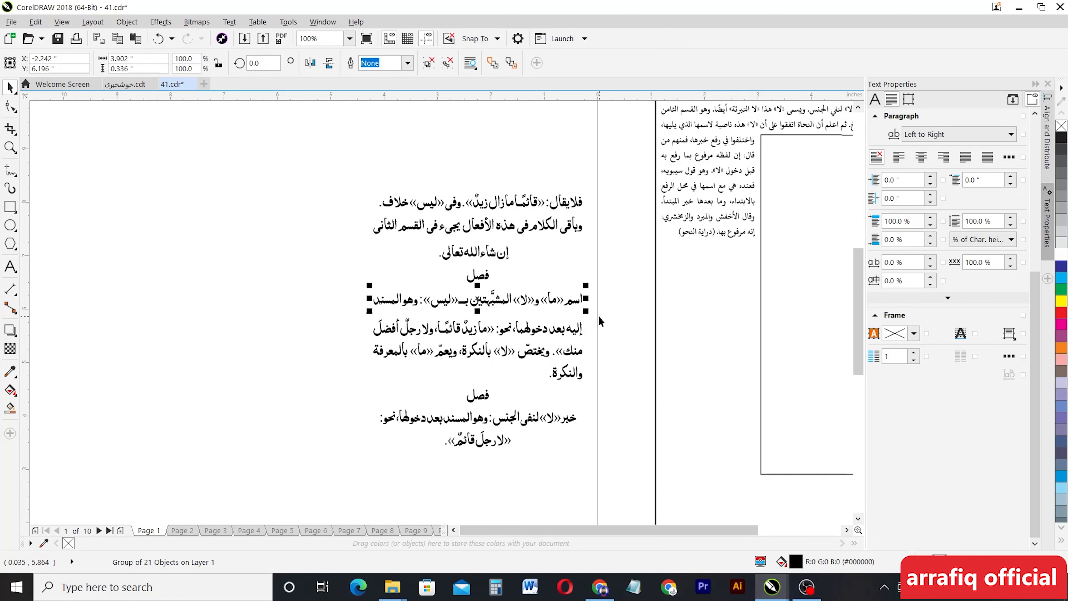
- Group the text line beginning إليه بعد دخولهما and nudge it up to about Y 5.8 inches and slightly left
left_click_drag(353, 312, 621, 340)
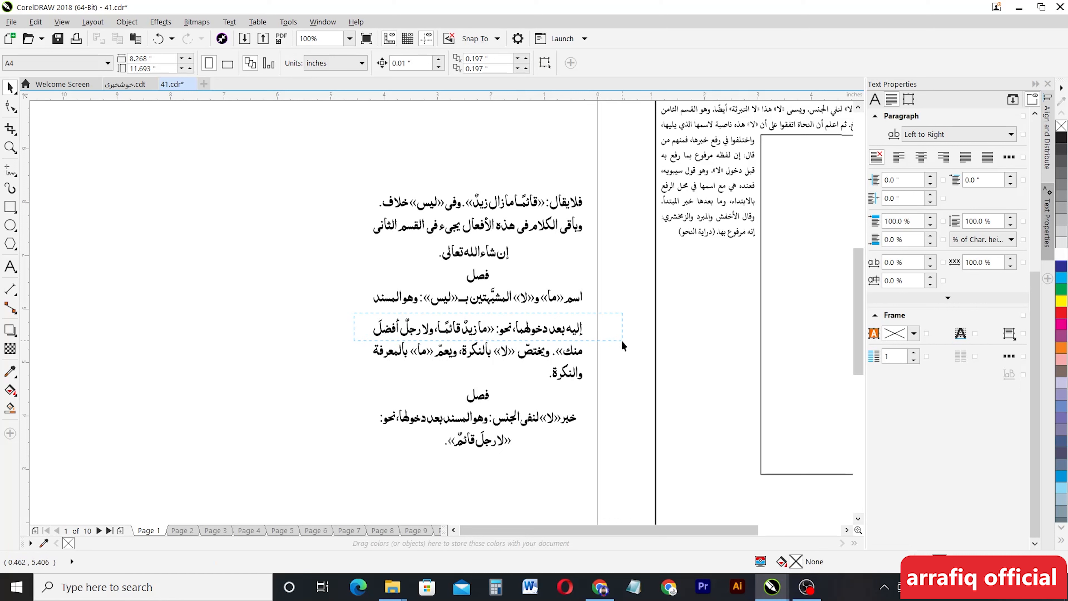
key("ctrl+g")
key("Up")
key("Up")
key("Up")
key("Up")
key("Up")
key("Up")
key("Up")
key("Up")
key("Up")
key("Up")
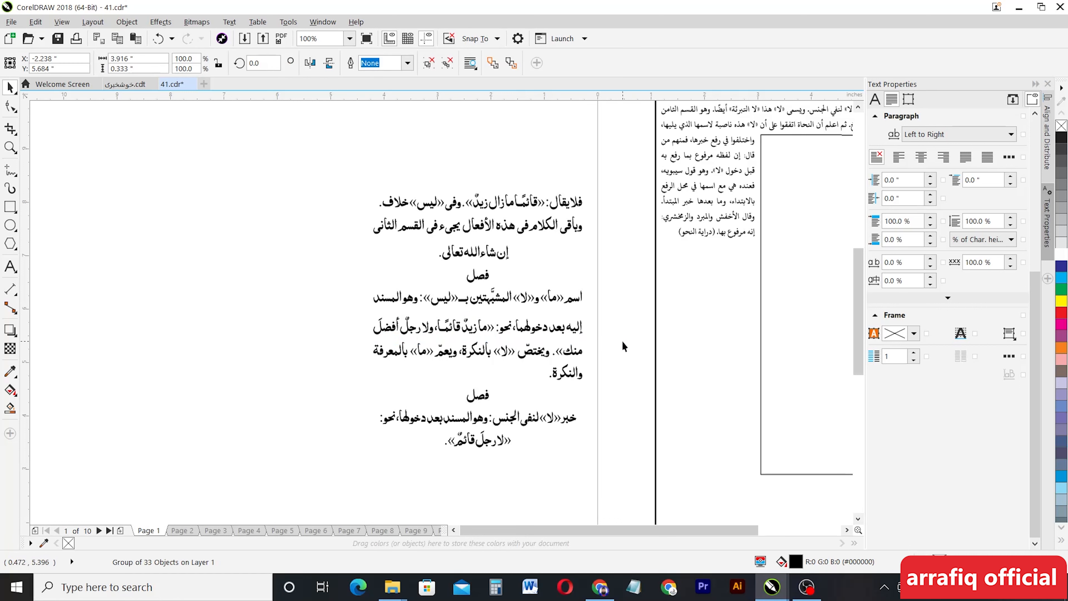
key("Up")
key("Up")
key("Up")
key("Up")
key("Up")
key("Up")
key("Up")
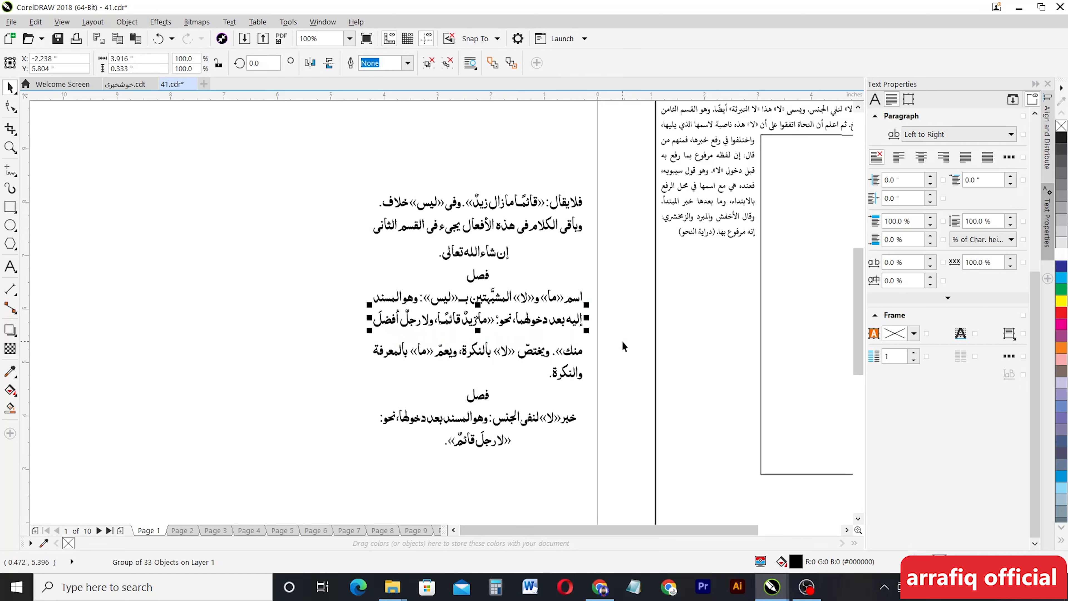
key("Left")
key("Down")
key("Down")
key("Down")
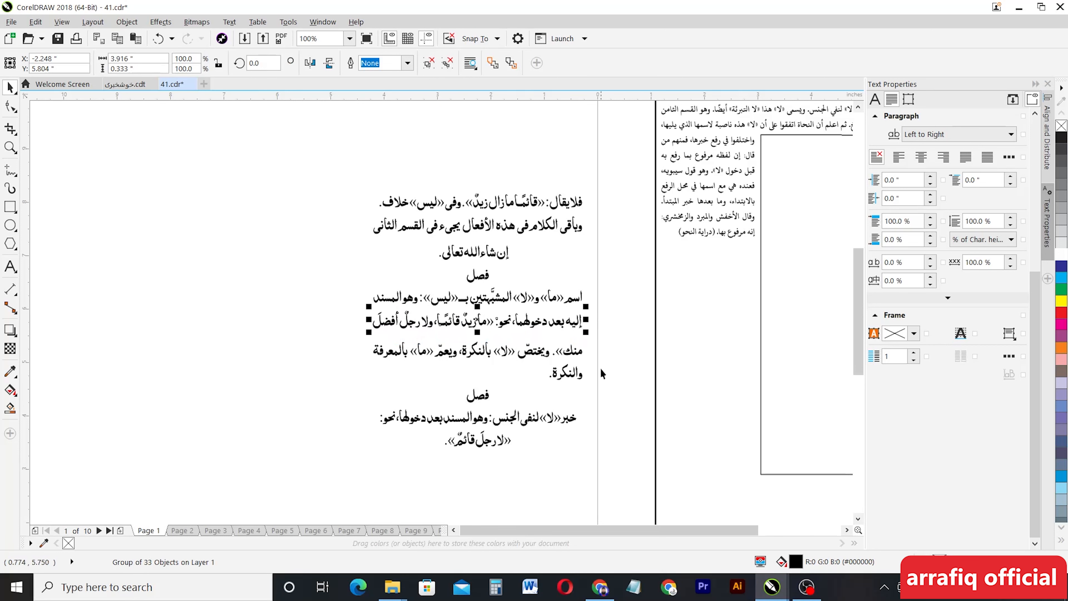
- Move the word والنكرة horizontally to the centre of the text column, at about X -2.24 inches
left_click_drag(602, 364, 508, 388)
scroll(567, 384, "up", 1)
scroll(567, 388, "up", 1)
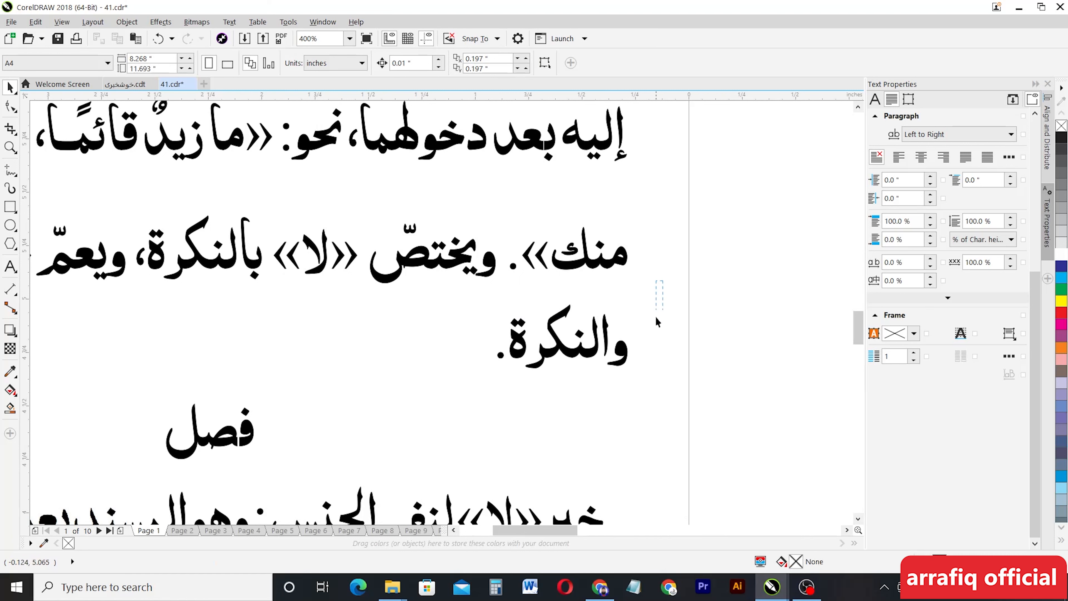
left_click_drag(452, 418, 453, 417)
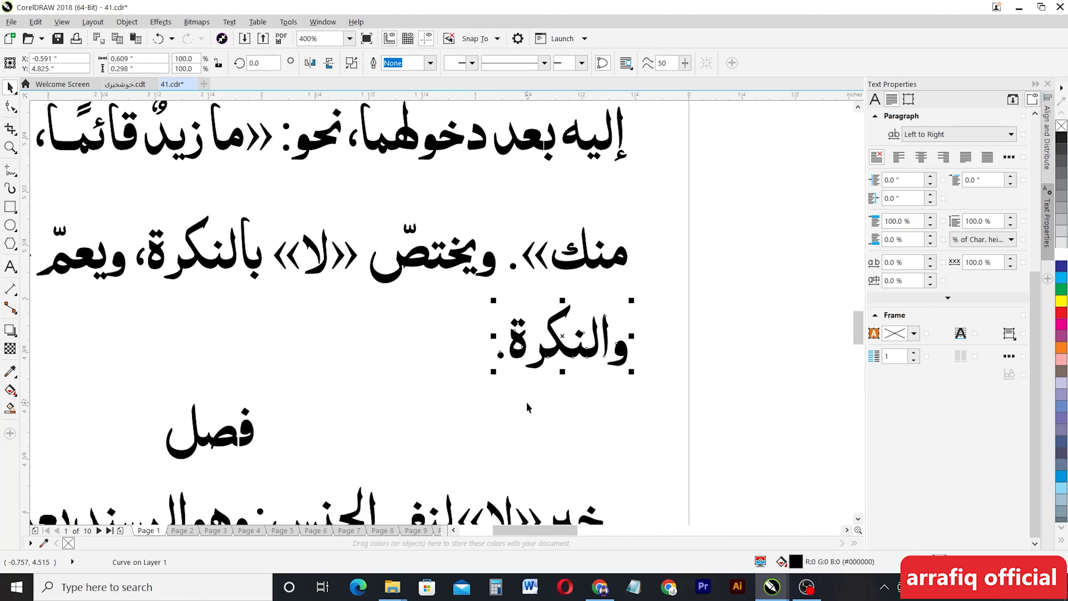
scroll(572, 328, "down", 1)
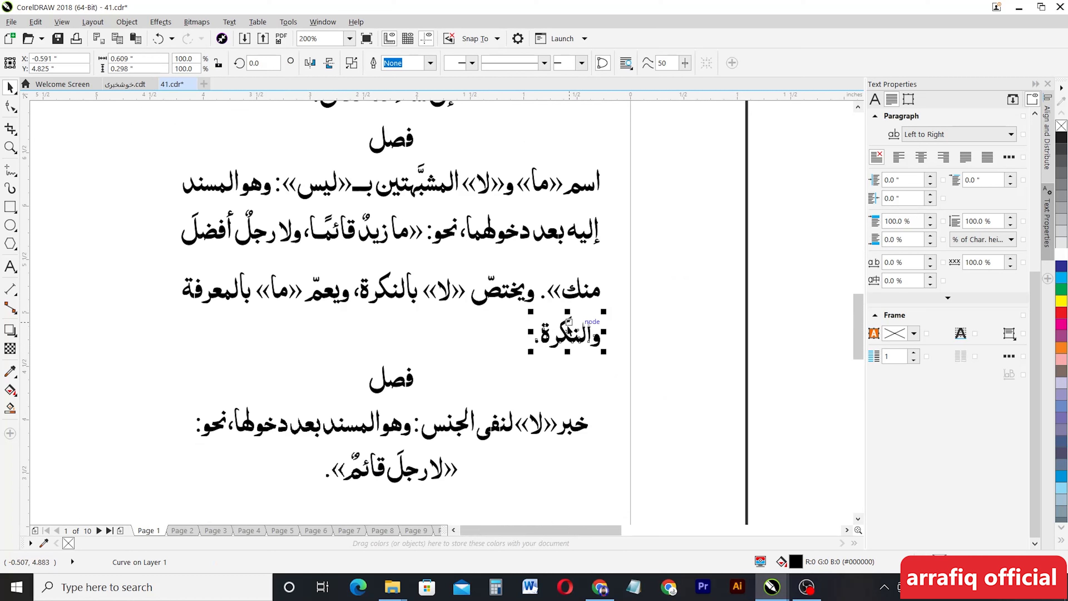
left_click_drag(573, 338, 396, 340)
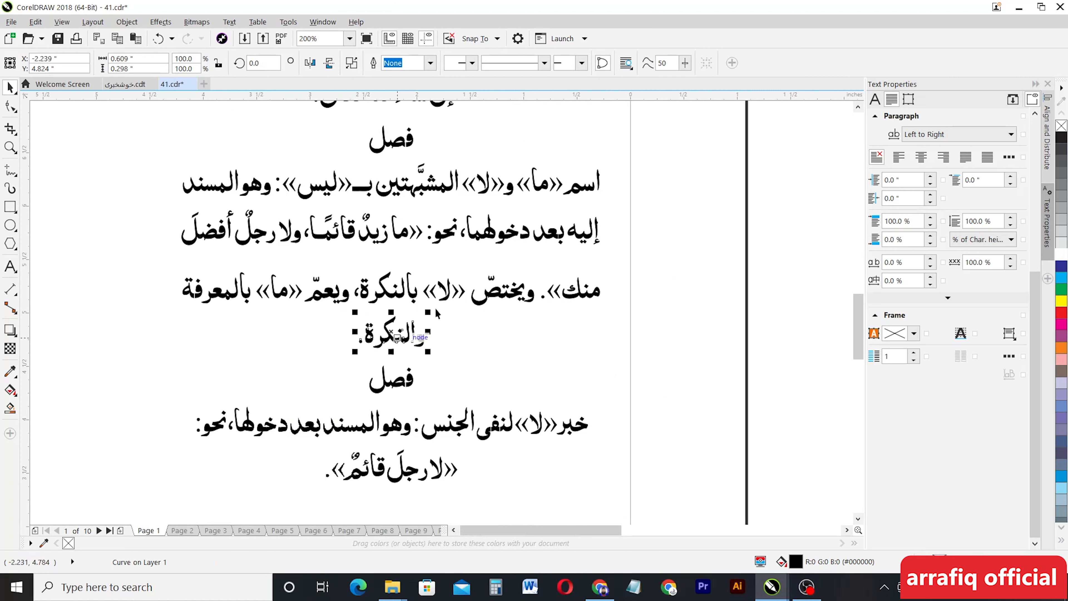
left_click(623, 268)
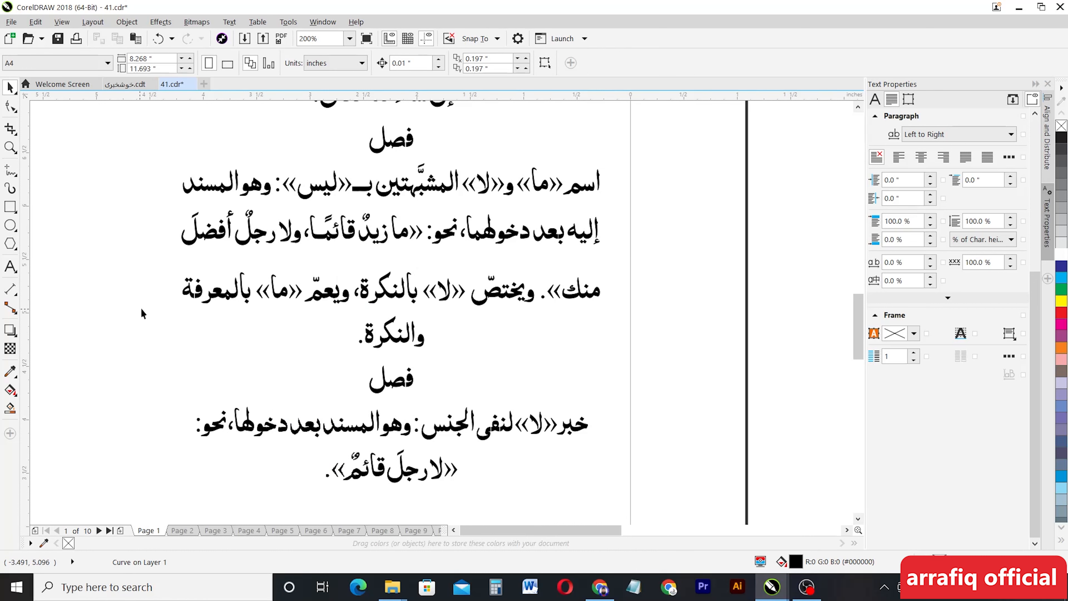
- Group the text line directly above والنكرة and nudge it up to about Y 5.33 inches
left_click_drag(432, 318, 640, 320)
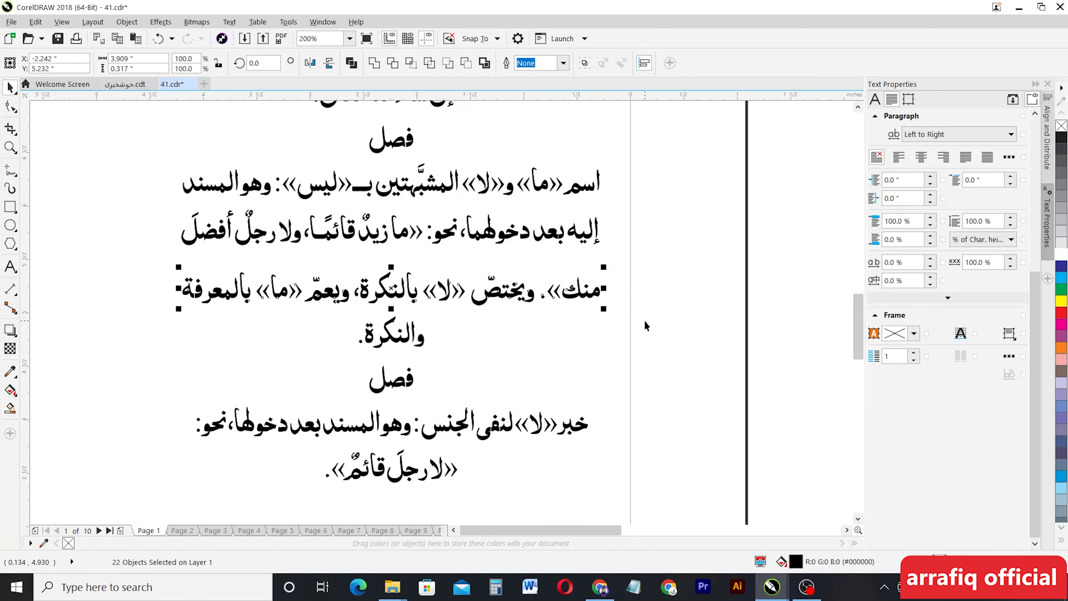
key("ctrl+g")
key("Up")
key("Up")
key("Up")
key("Down")
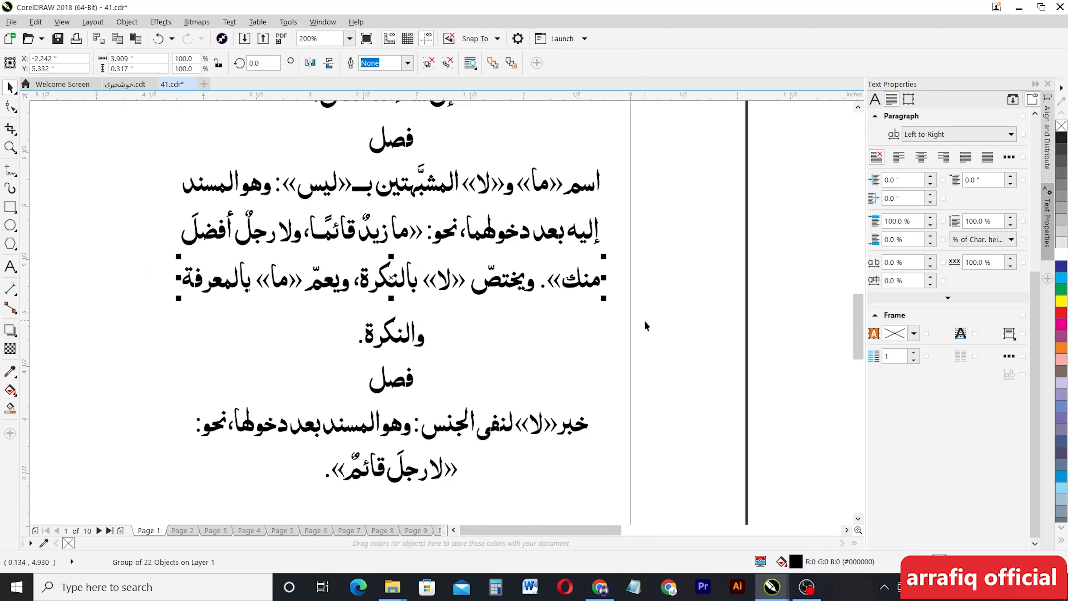
left_click(585, 480)
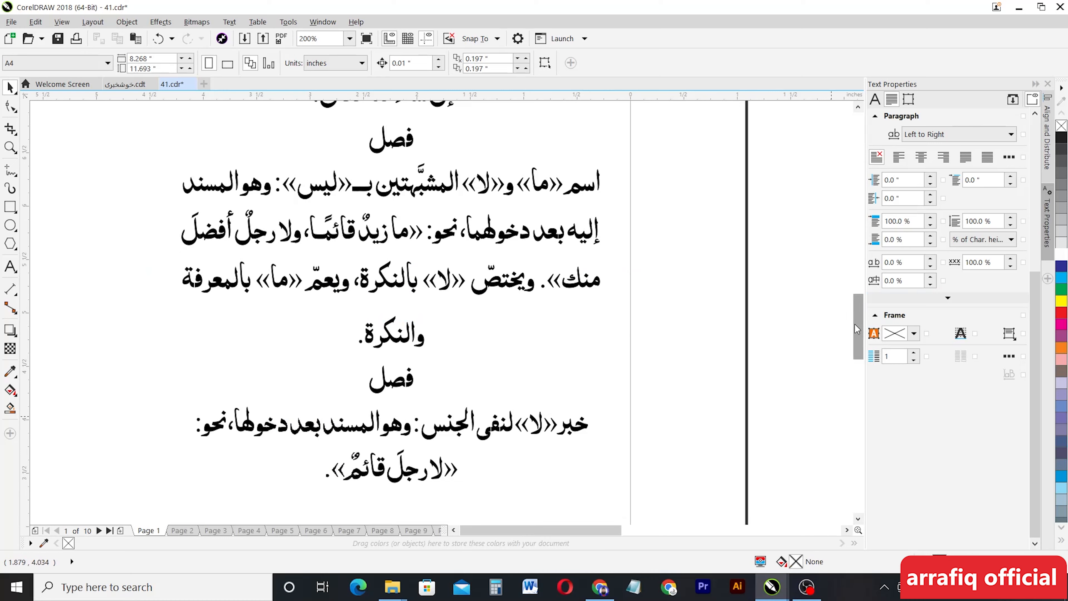
- Delete the blank bitmap object beside the last text line, لا رجل قائم
left_click_drag(856, 326, 835, 356)
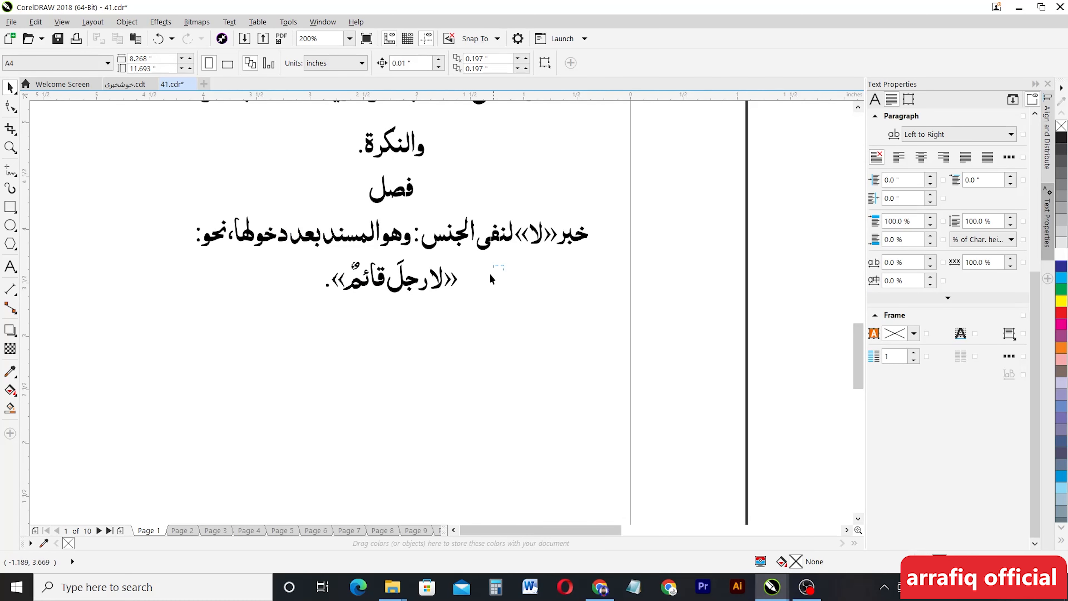
left_click_drag(490, 273, 331, 321)
double_click(295, 253)
left_click(497, 350)
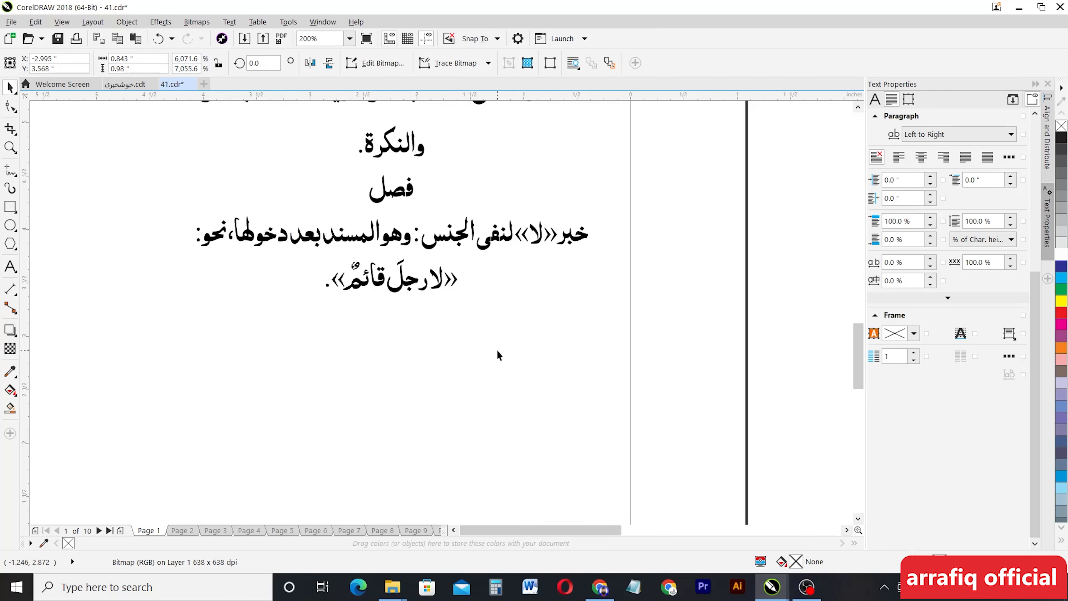
left_click(293, 273)
key("Delete")
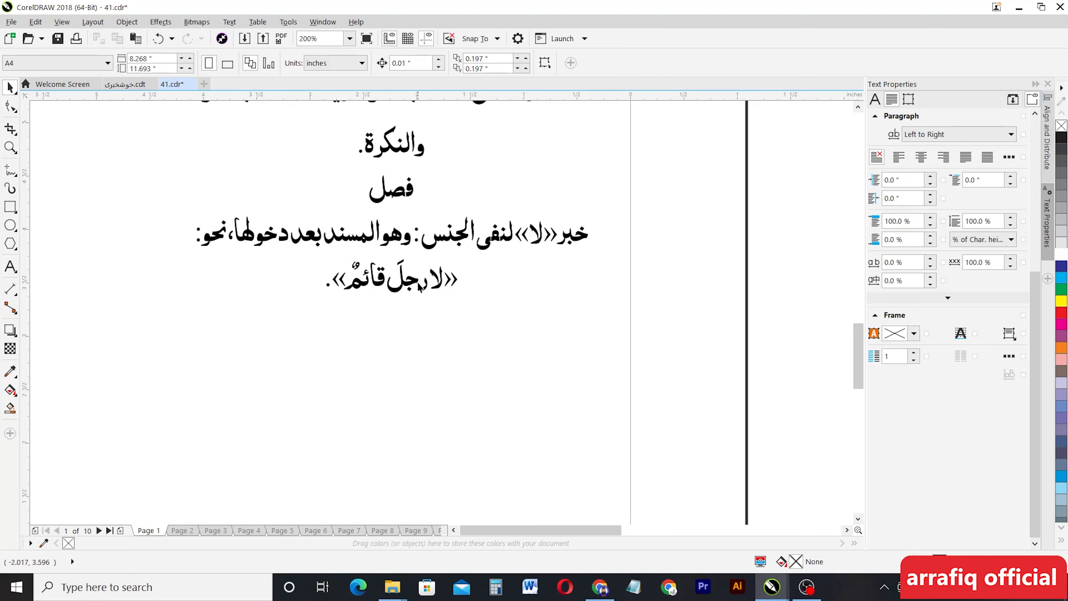
scroll(419, 330, "down", 2)
scroll(428, 180, "up", 1)
scroll(428, 181, "up", 2)
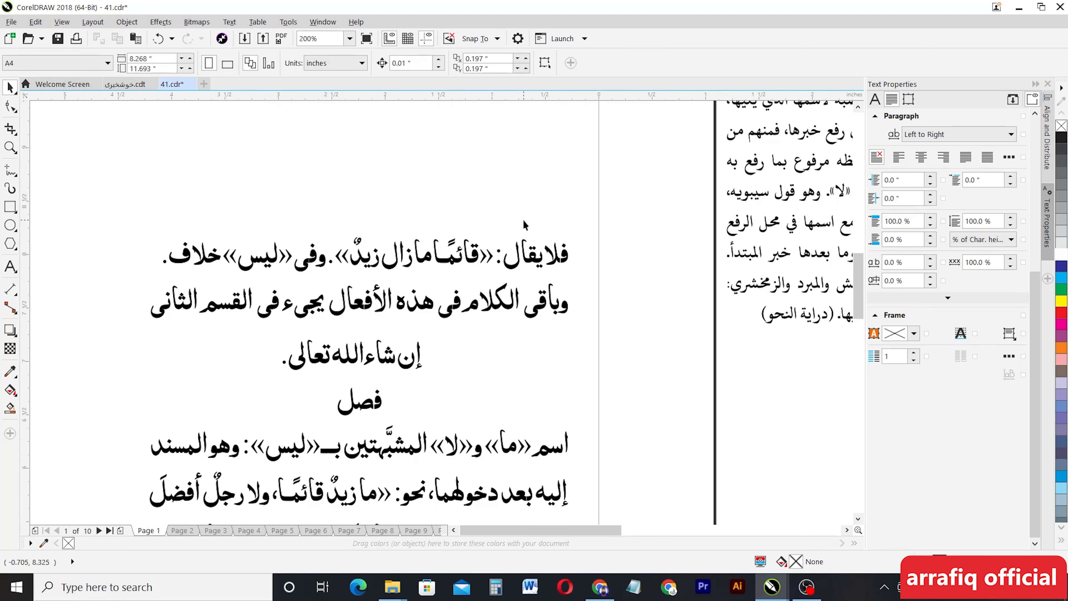
scroll(526, 218, "down", 4)
left_click(699, 204)
scroll(522, 202, "up", 2)
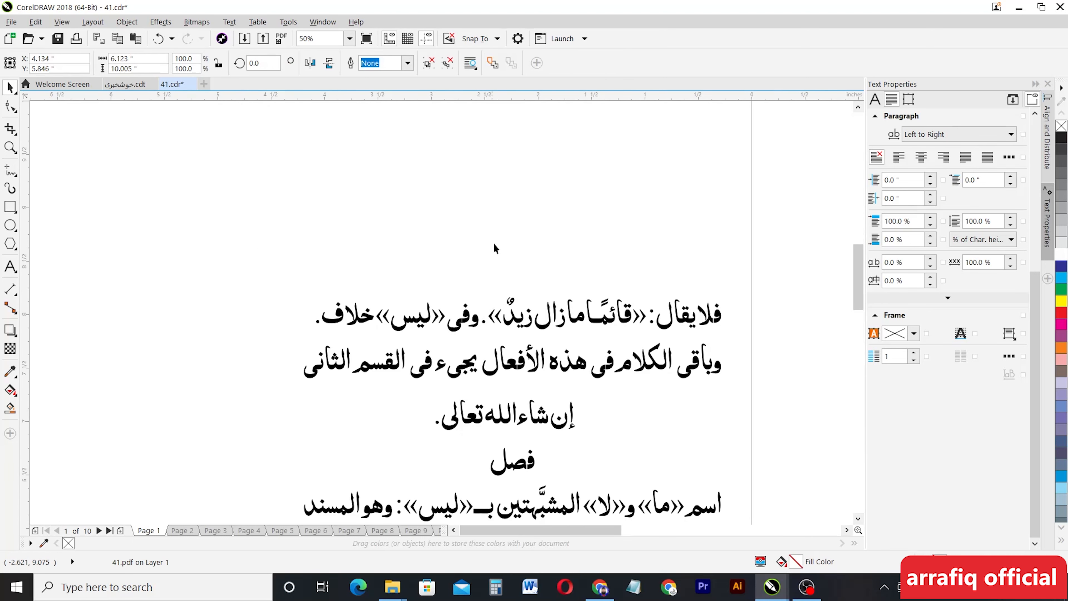
left_click(479, 223)
scroll(566, 270, "down", 1)
scroll(565, 269, "down", 2)
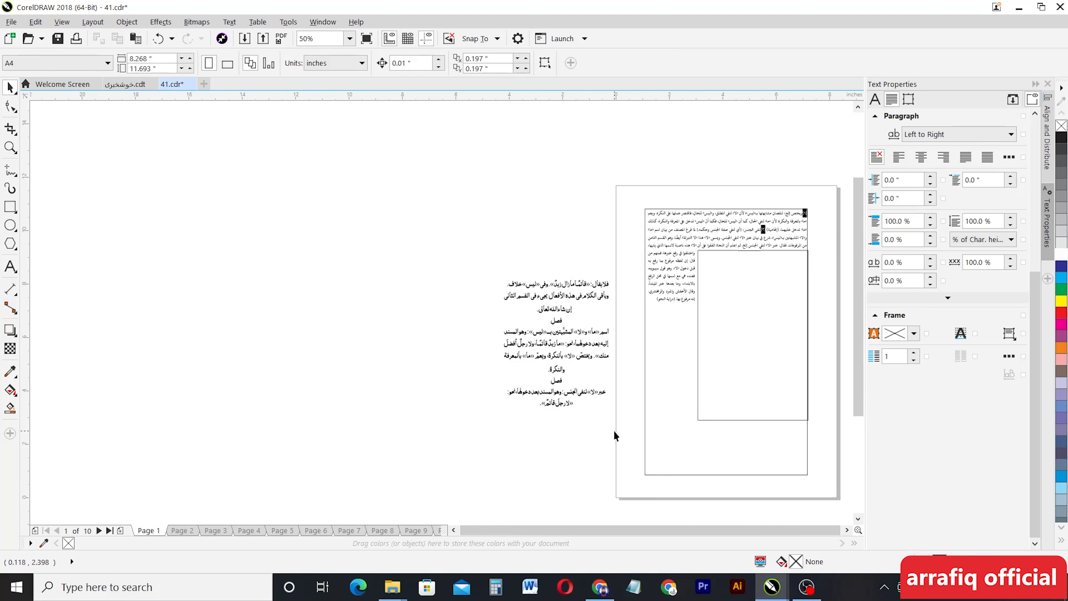
scroll(561, 402, "up", 4)
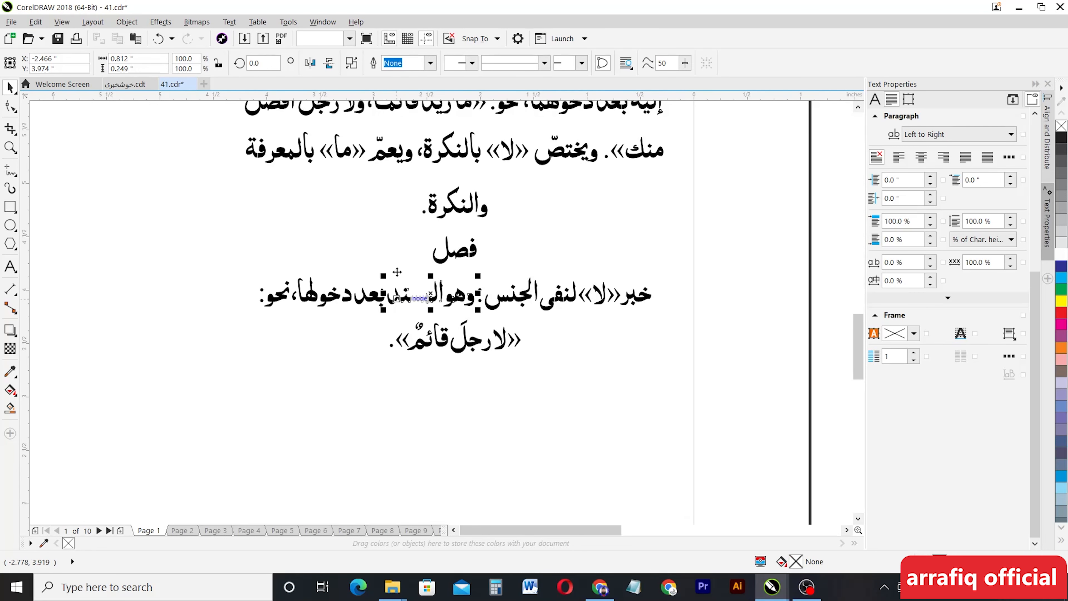
left_click_drag(459, 308, 675, 315)
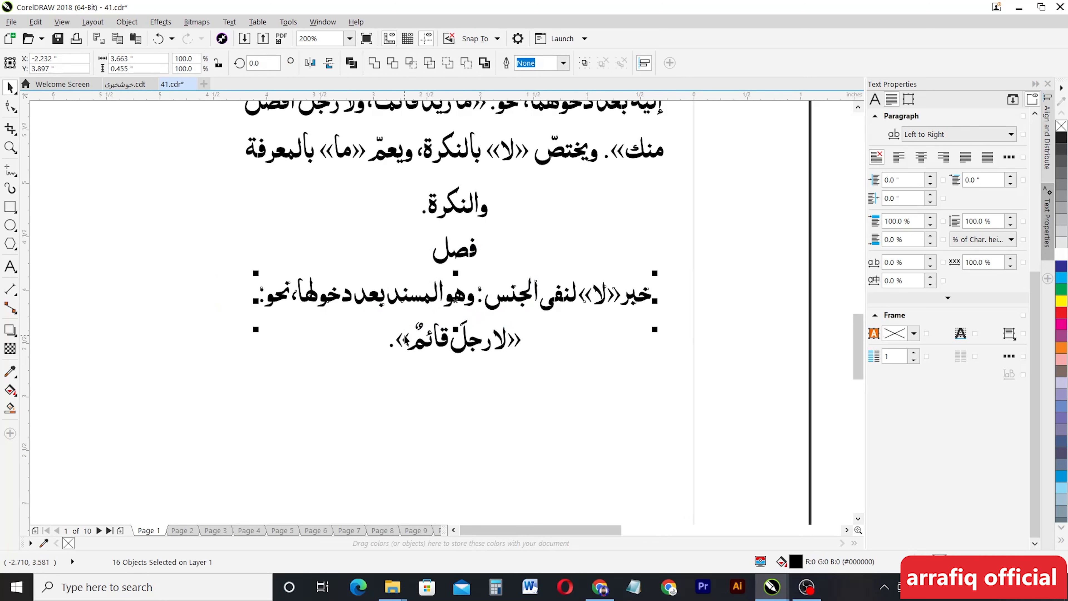
key("Up")
key("Up")
key("Up")
key("Up")
key("Up")
key("Up")
key("Up")
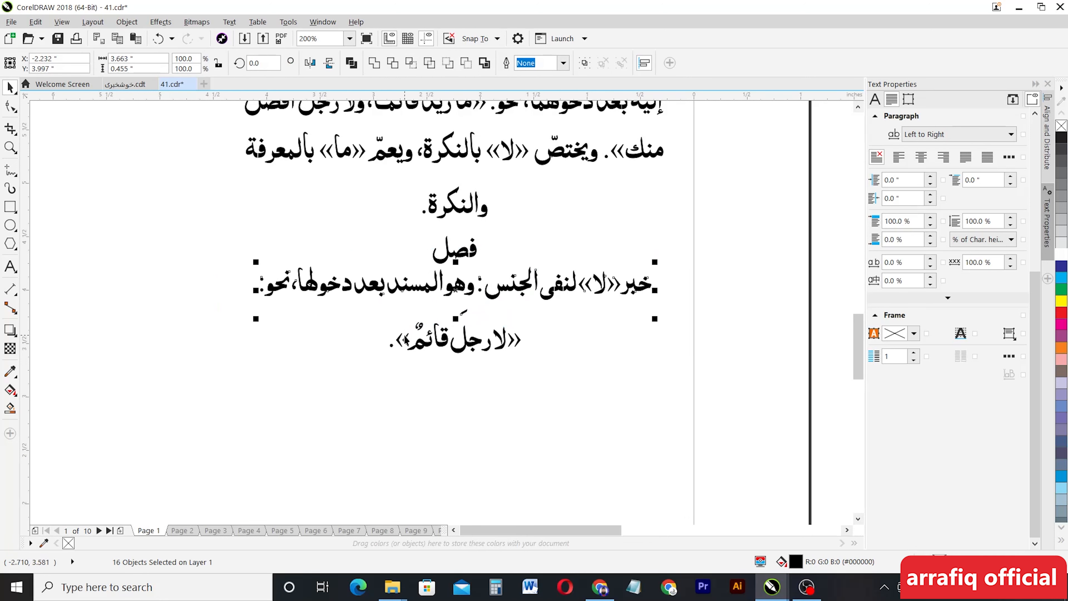
left_click(685, 313)
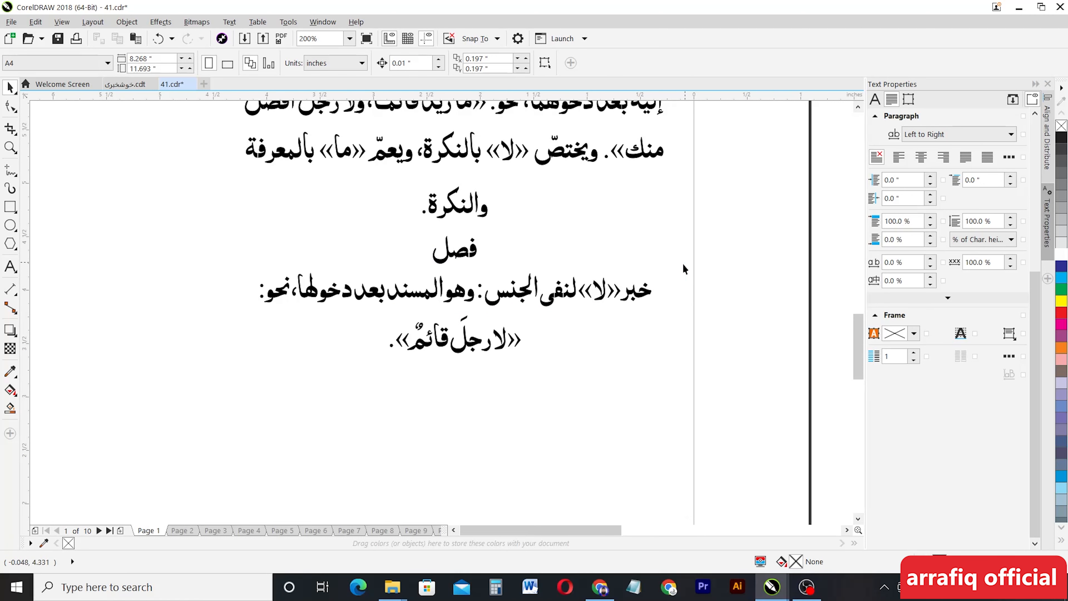
- Nudge the line below the lower فصل heading up to about Y 4.06 inches, without the last line's vowel mark, and group it
left_click_drag(239, 262, 705, 313)
key("Up")
key("Up")
key("Up")
key("Up")
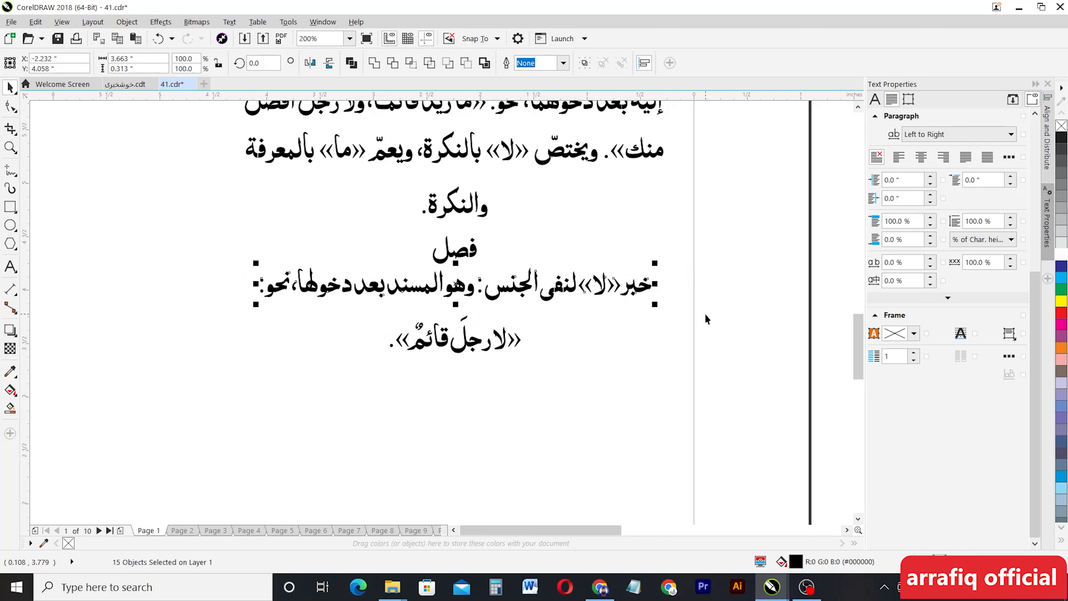
key("ctrl+g")
- Group all the respaced Arabic lines into one block and move it into the page's inner frame
scroll(627, 279, "down", 4)
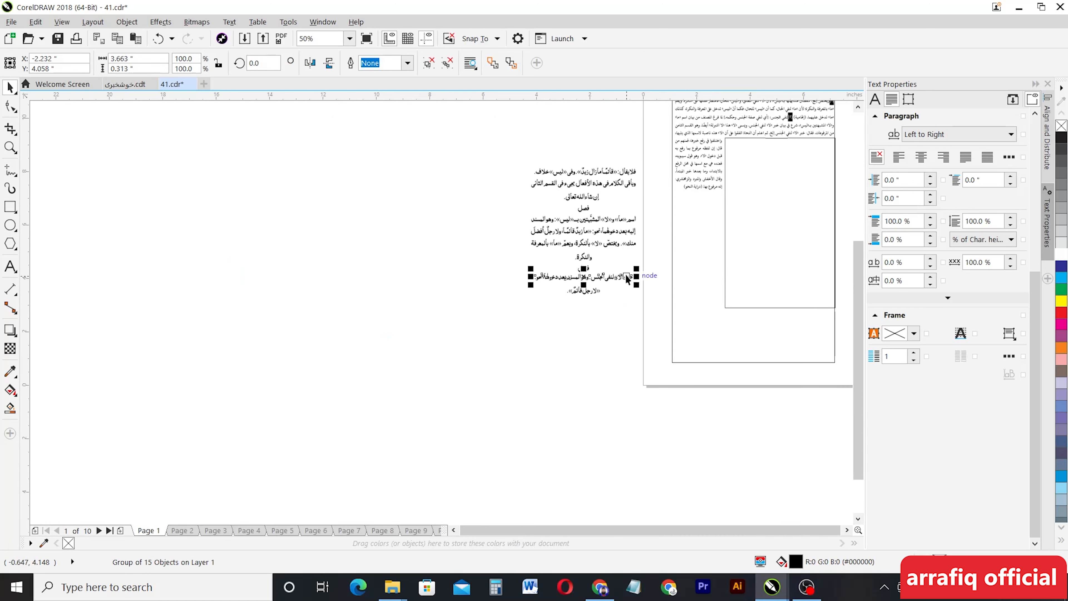
scroll(627, 278, "down", 1)
left_click_drag(540, 200, 643, 318)
key("ctrl+g")
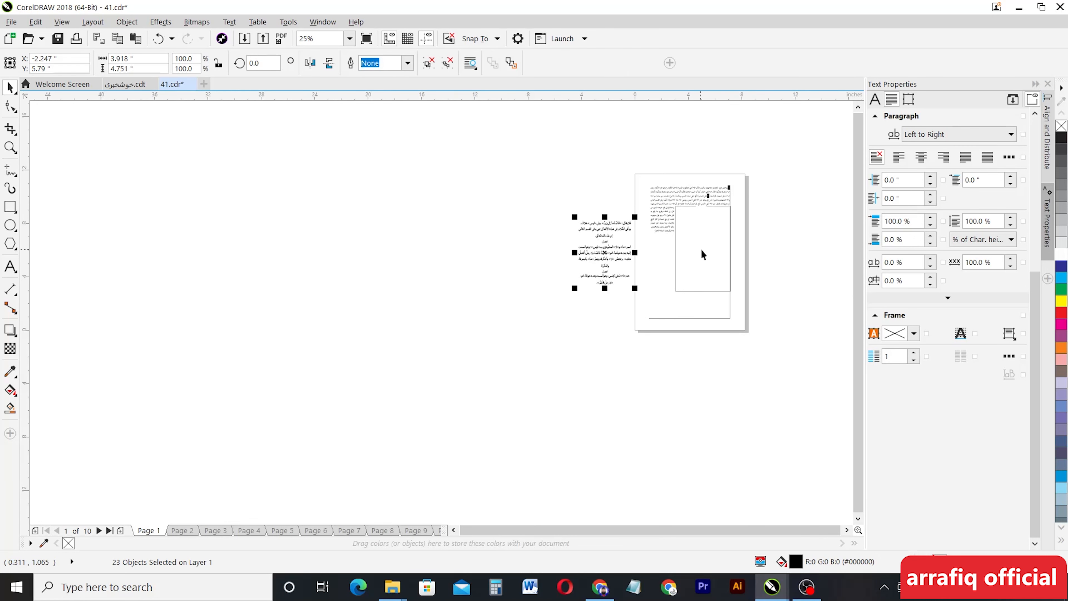
scroll(704, 247, "up", 1)
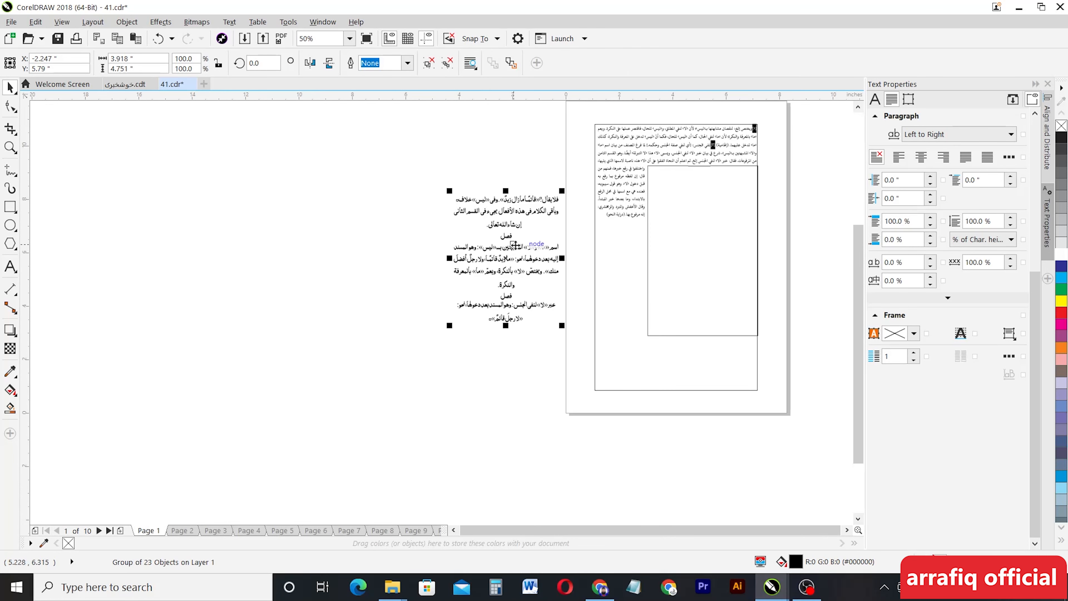
left_click_drag(513, 246, 709, 227)
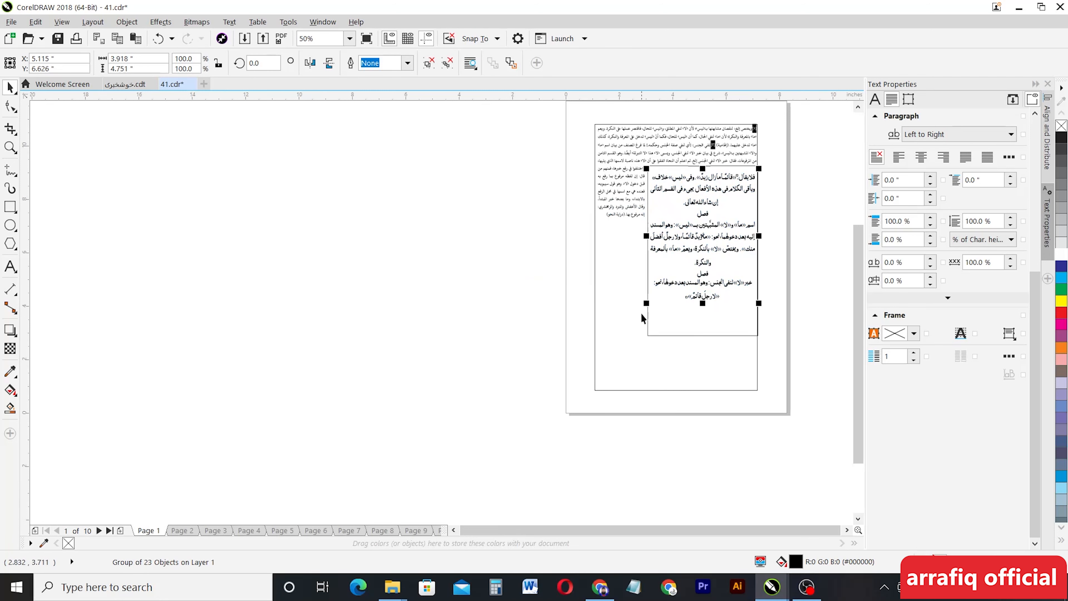
- Nudge the text block up and left inside the inner frame to about X 5.09, Y 6.71 inches
scroll(812, 185, "up", 2)
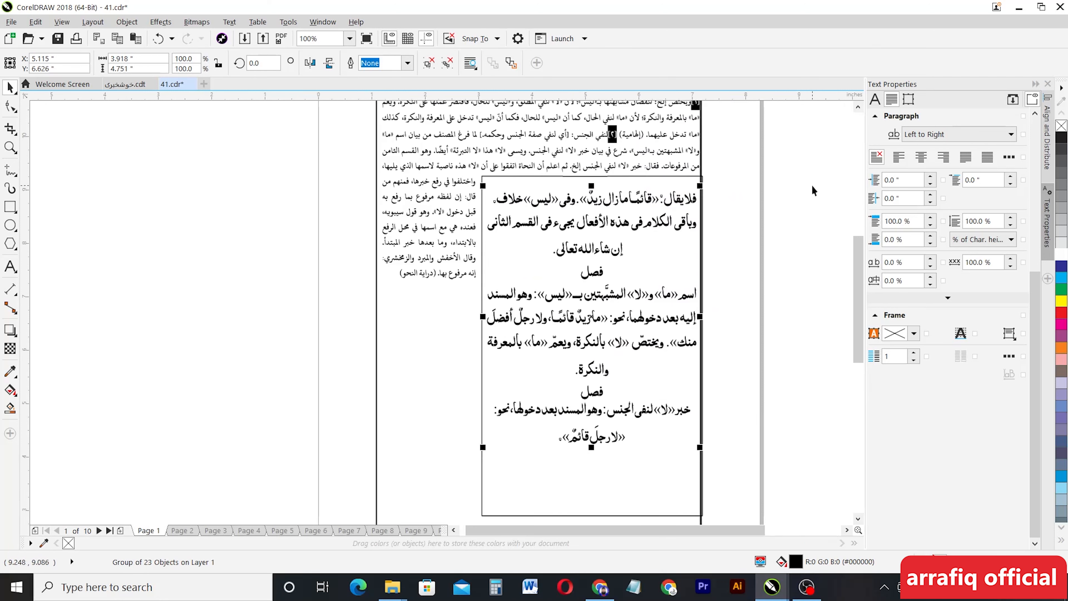
scroll(801, 185, "up", 2)
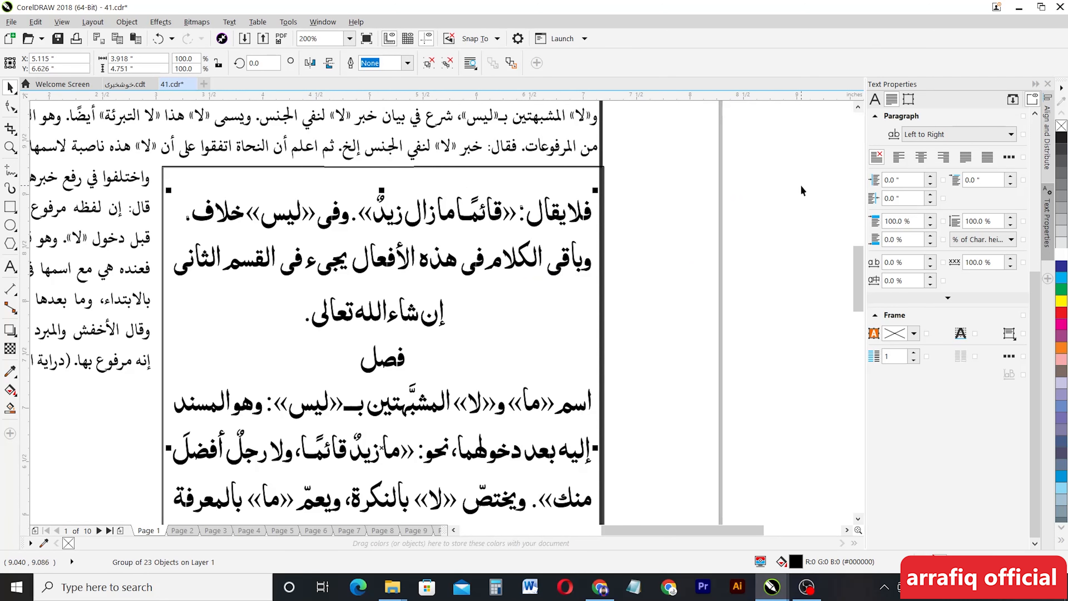
key("Up")
key("Up")
key("Up")
key("Up")
key("Up")
key("Up")
key("Up")
key("Up")
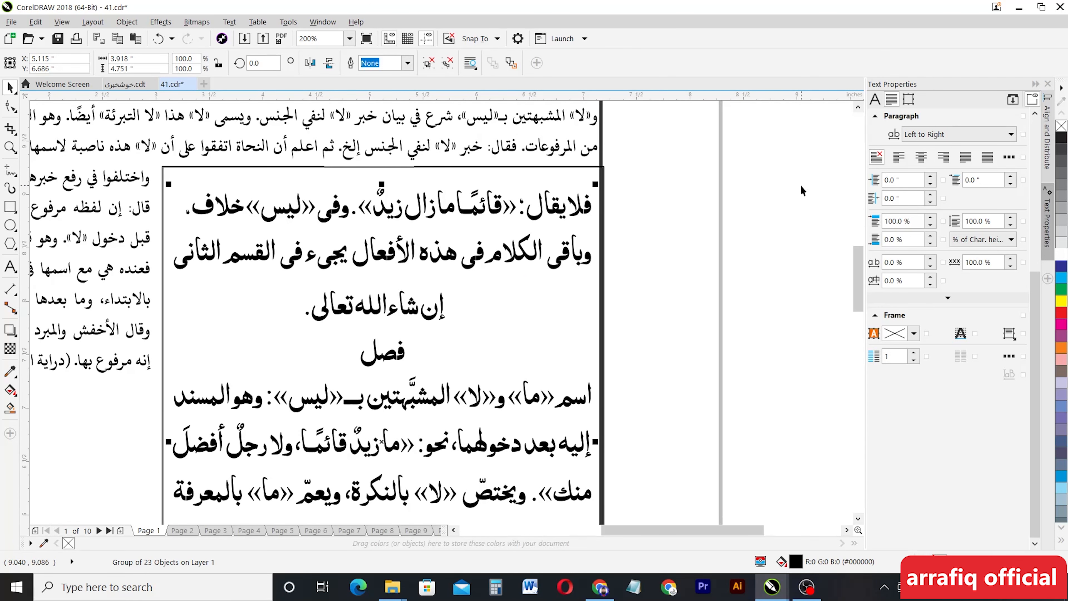
key("Left")
key("Left")
key("Left")
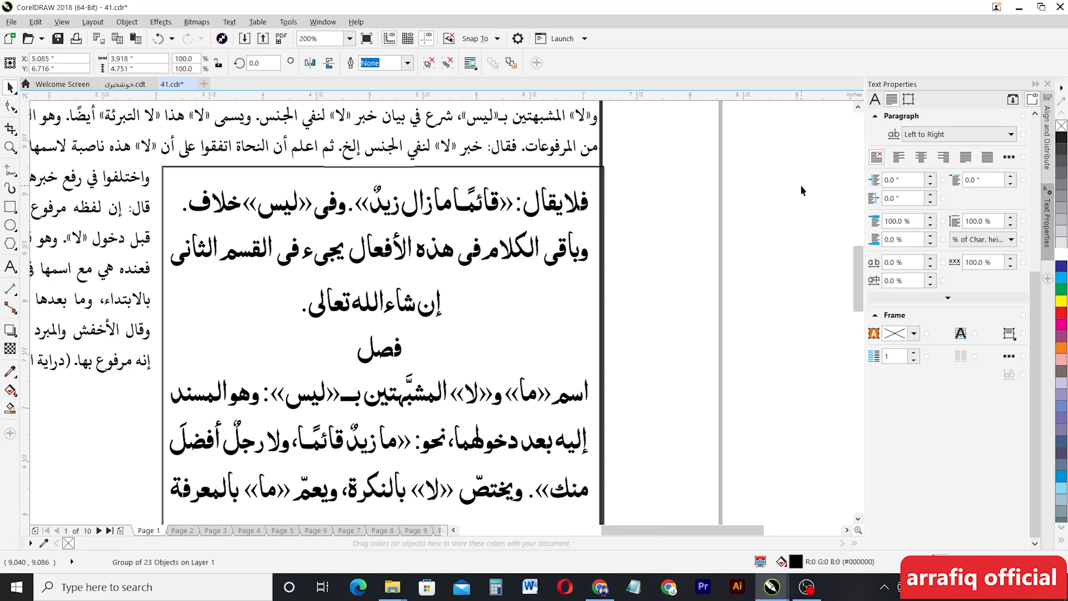
- Group the main text block with the surrounding commentary and frames on the page
scroll(795, 188, "down", 2)
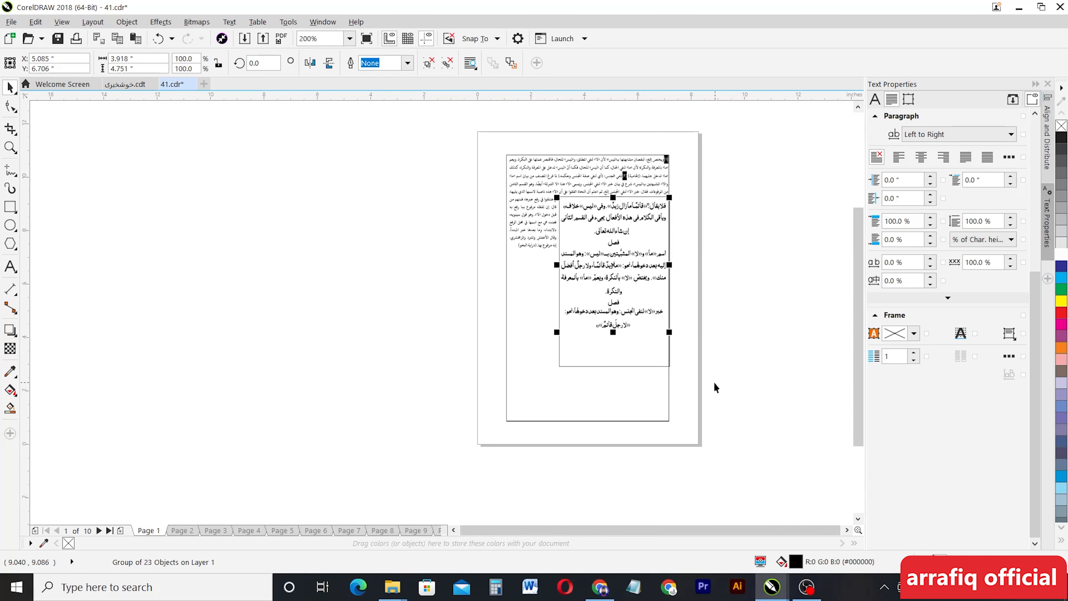
scroll(711, 376, "up", 1)
scroll(701, 364, "down", 2)
left_click(737, 388)
left_click_drag(744, 212, 518, 462)
key("ctrl+g")
left_click(726, 458)
scroll(710, 343, "up", 1)
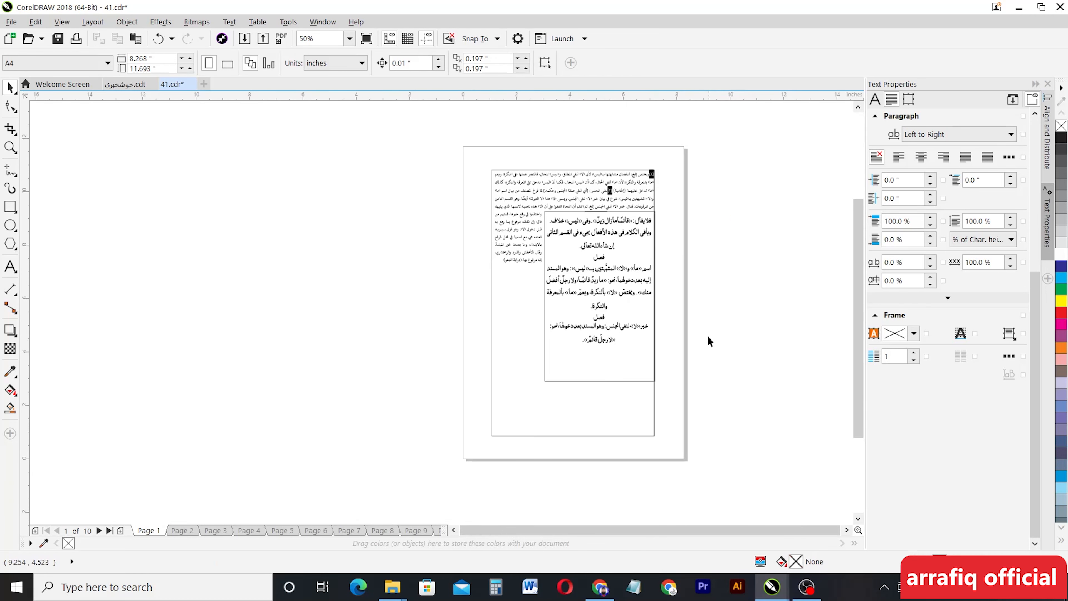
scroll(635, 248, "up", 2)
scroll(640, 263, "down", 3)
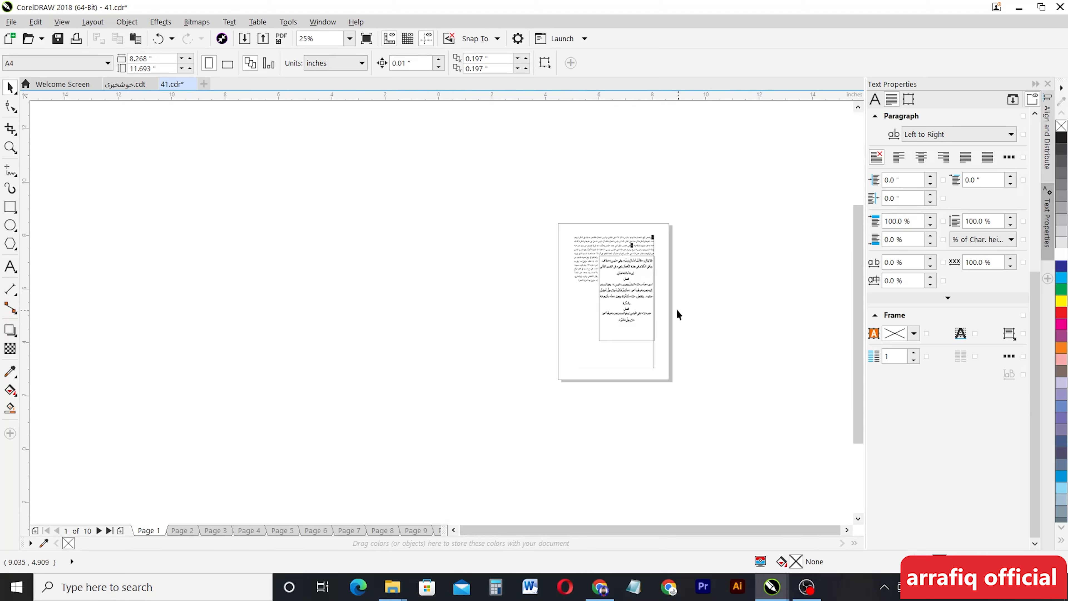
scroll(675, 308, "up", 2)
scroll(615, 255, "down", 2)
scroll(608, 255, "up", 1)
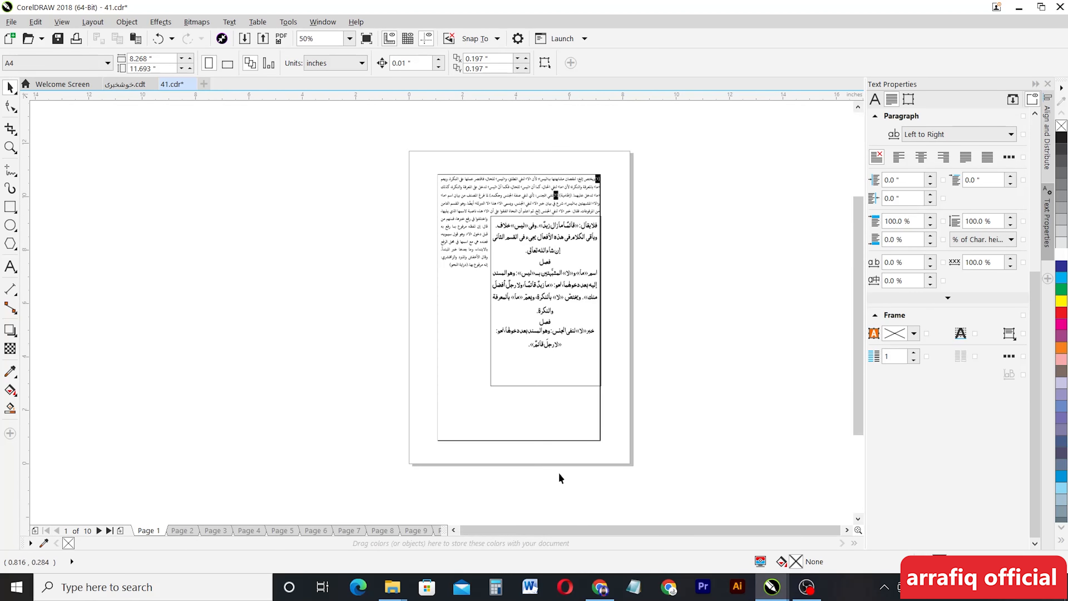
left_click(10, 266)
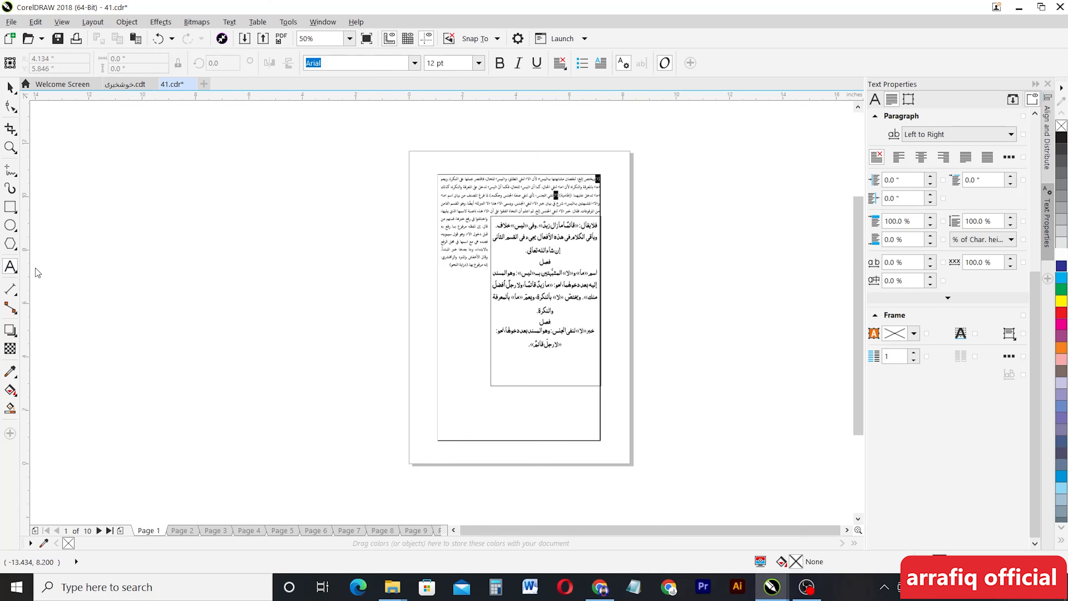
left_click(351, 269)
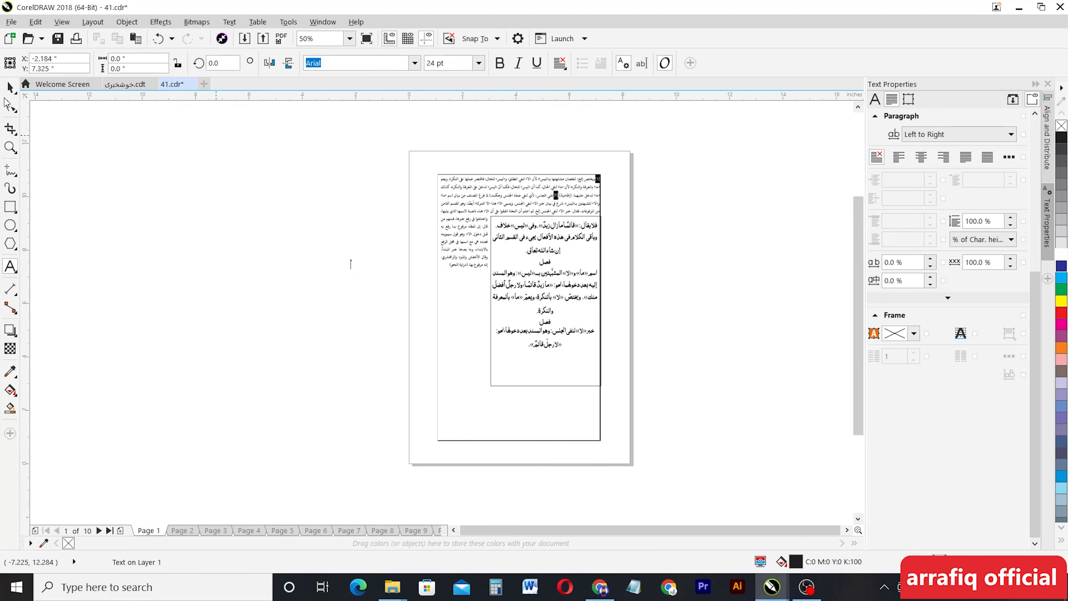
left_click(10, 87)
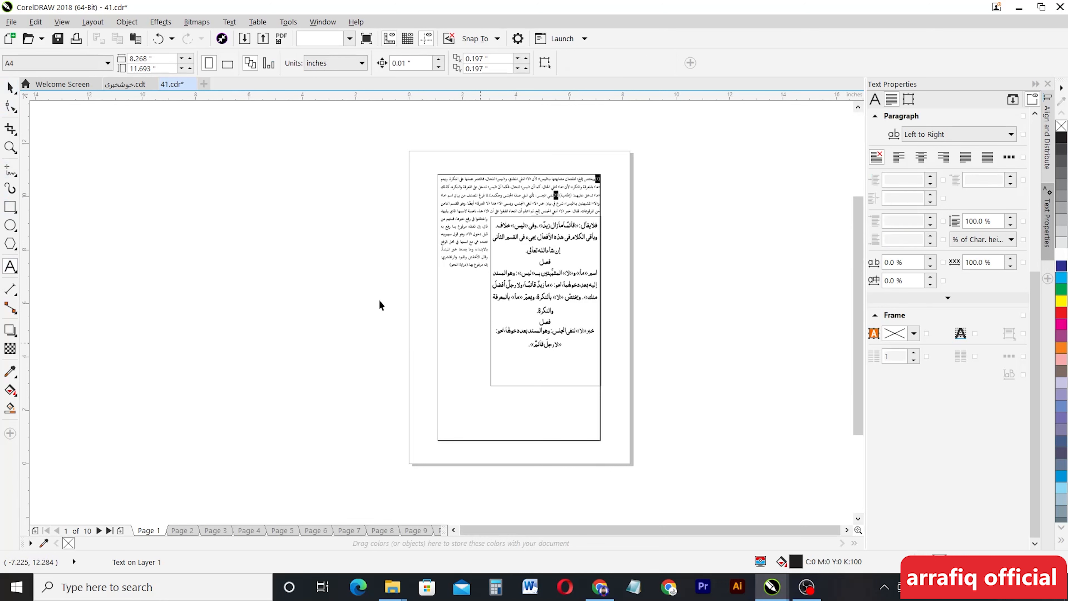
left_click(12, 270)
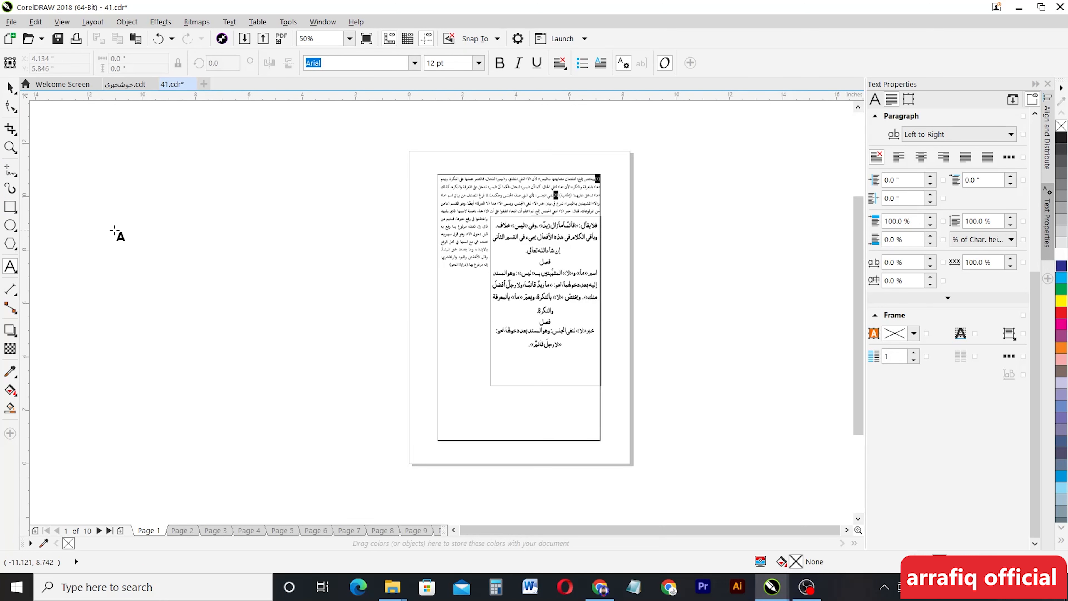
left_click(193, 242)
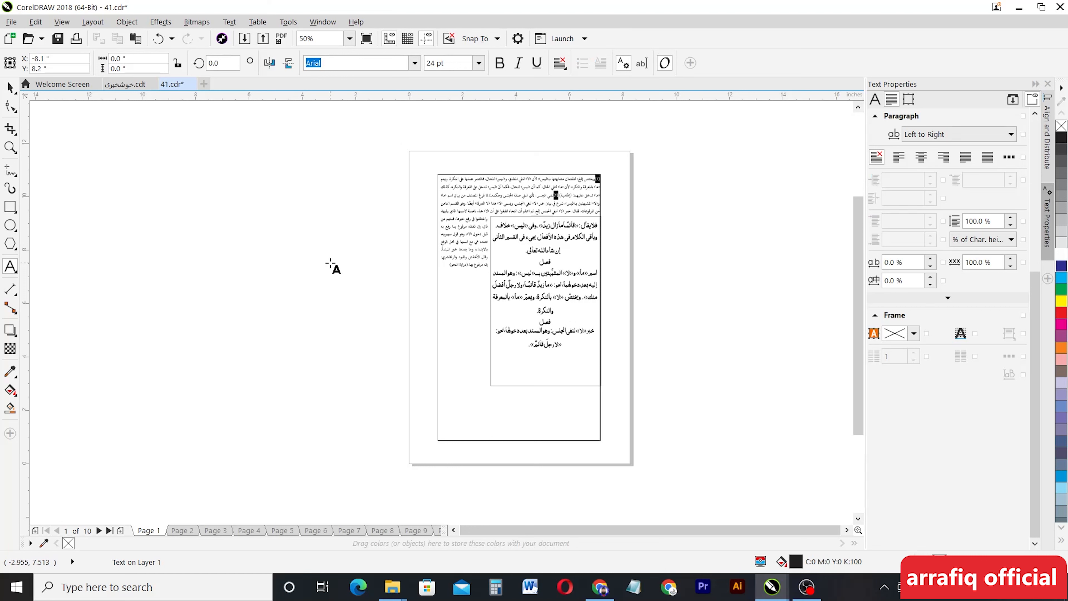
type("ن")
key("BackSpace")
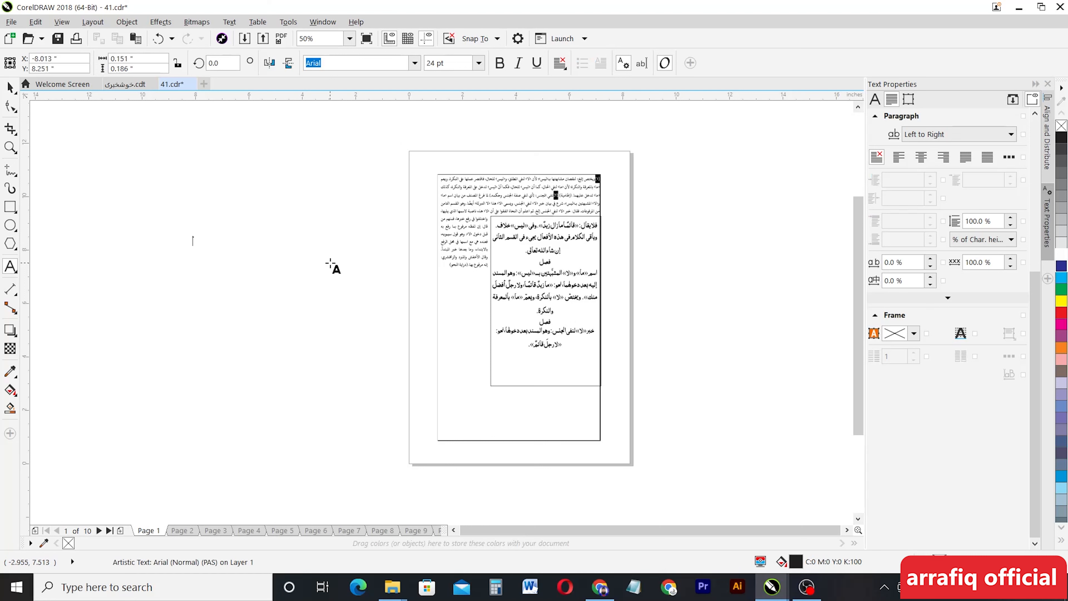
left_click(10, 87)
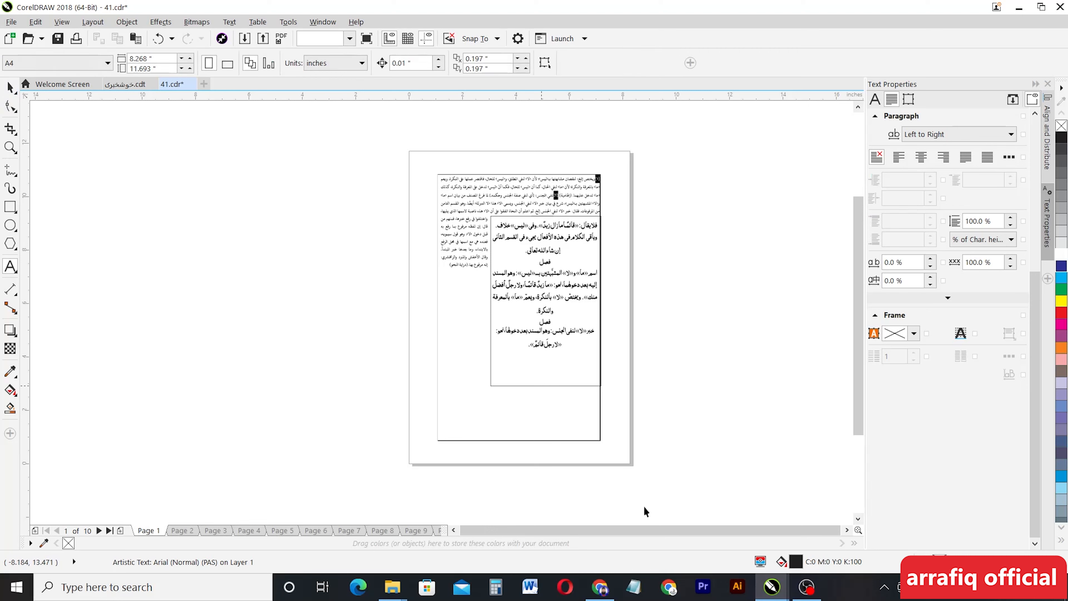
- Switch to page 2 of the document, where the inner frame is still empty
scroll(621, 204, "up", 1)
scroll(589, 206, "down", 1)
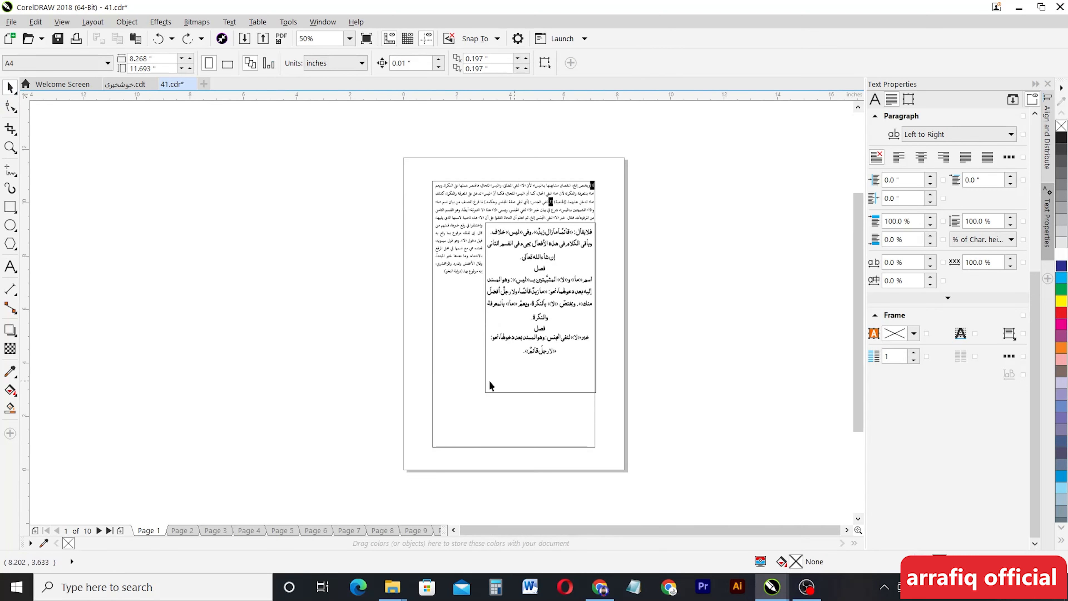
left_click(170, 531)
scroll(542, 267, "up", 1)
scroll(534, 261, "down", 1)
left_click(496, 279)
left_click(321, 276)
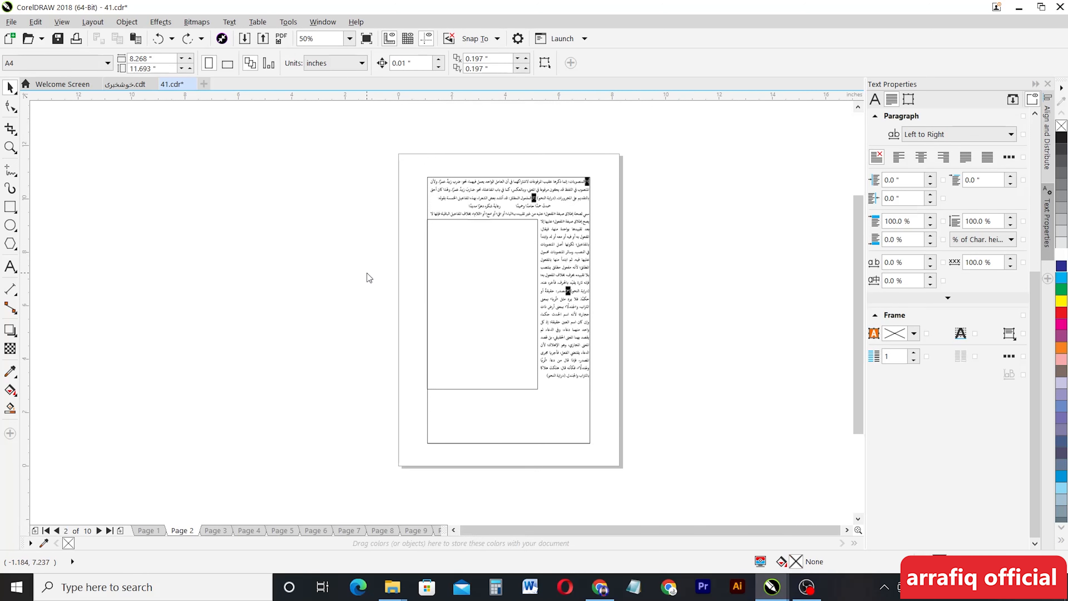
- Import PDF 42 with its text as curves, place it on the blank area beside page 2, and select its outer curve
key("ctrl+i")
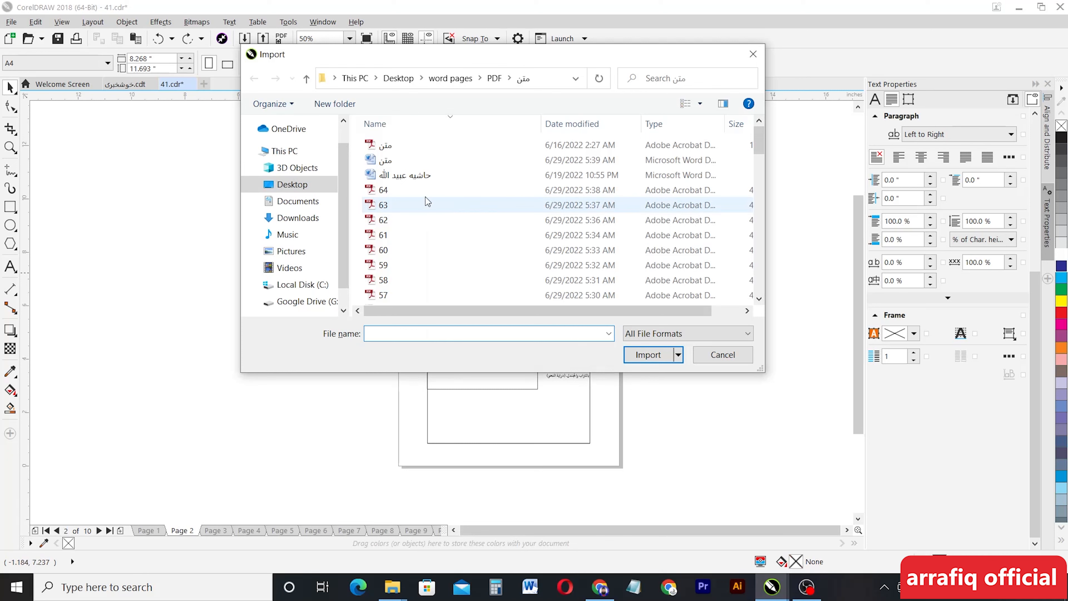
scroll(481, 242, "down", 1)
scroll(481, 239, "down", 15)
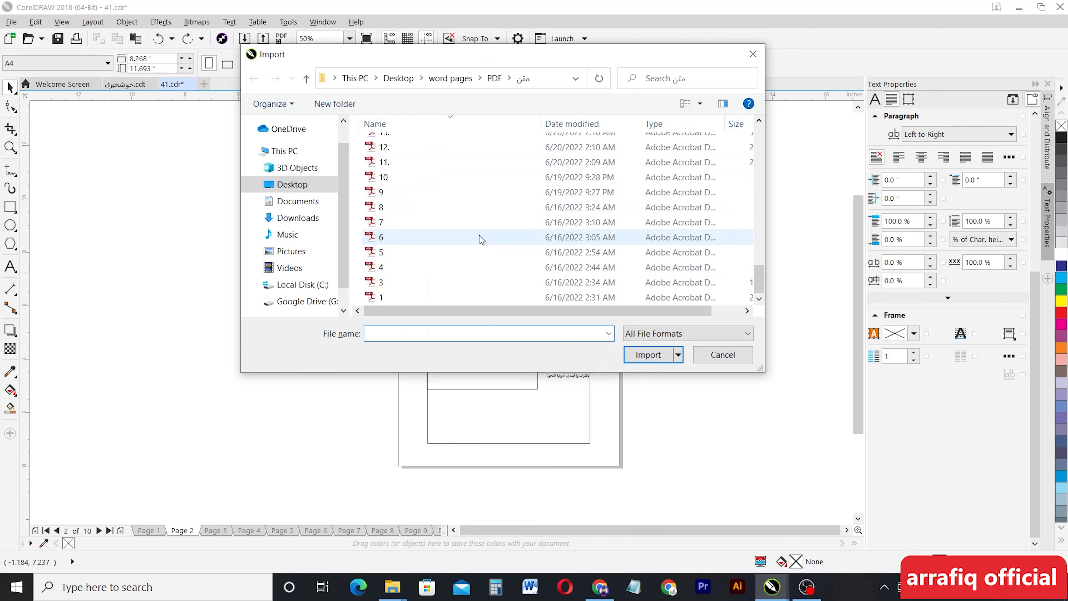
scroll(426, 251, "up", 4)
scroll(428, 253, "down", 4)
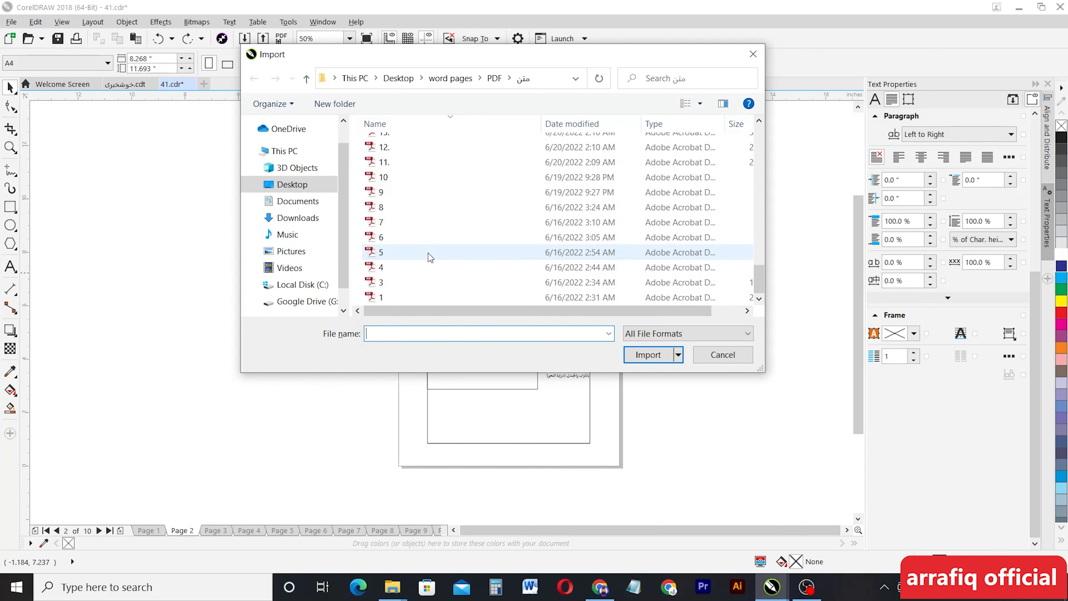
scroll(518, 226, "up", 20)
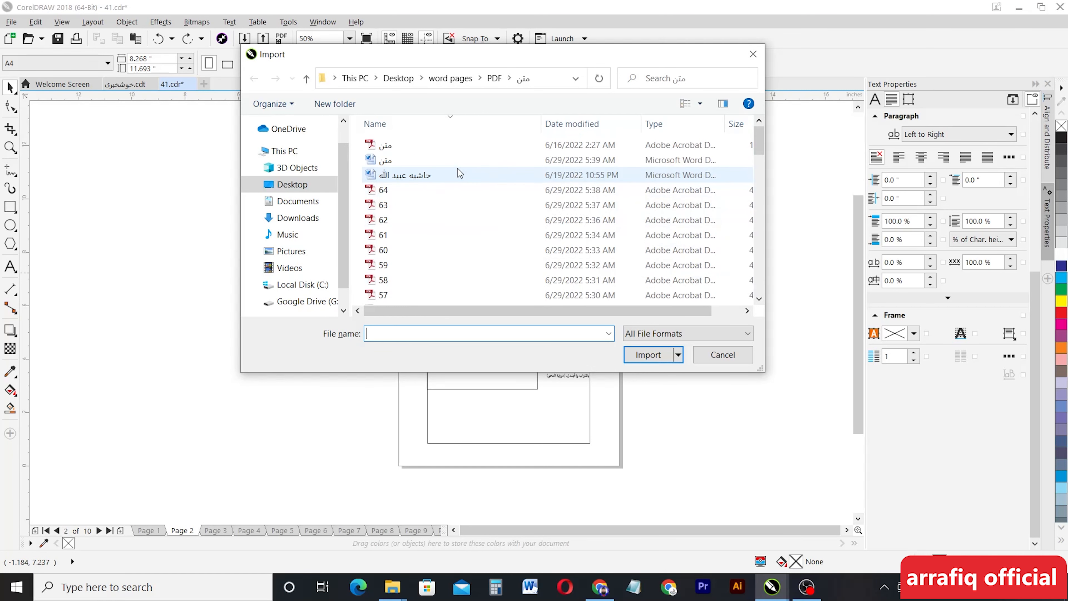
scroll(419, 223, "down", 6)
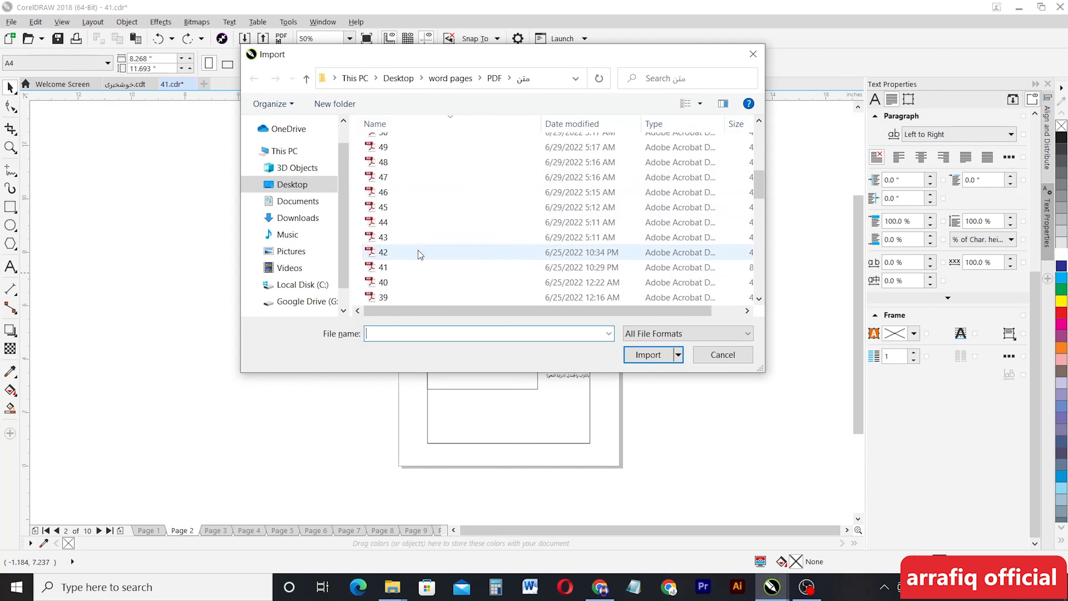
left_click(421, 252)
left_click(649, 381)
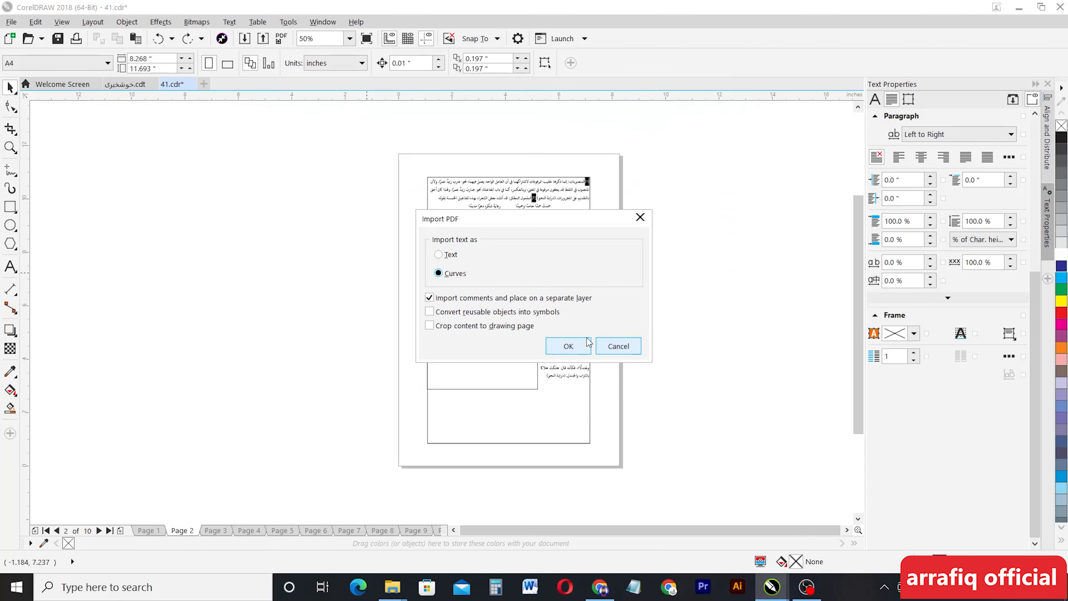
left_click(568, 346)
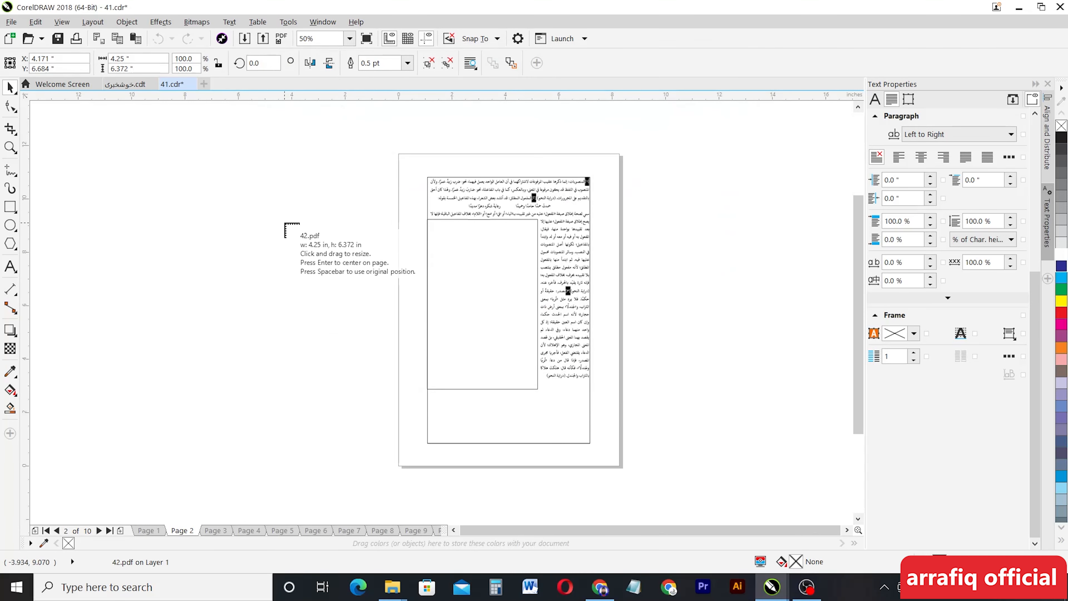
left_click(279, 203)
scroll(337, 211, "up", 4)
scroll(341, 219, "down", 4)
left_click(381, 208)
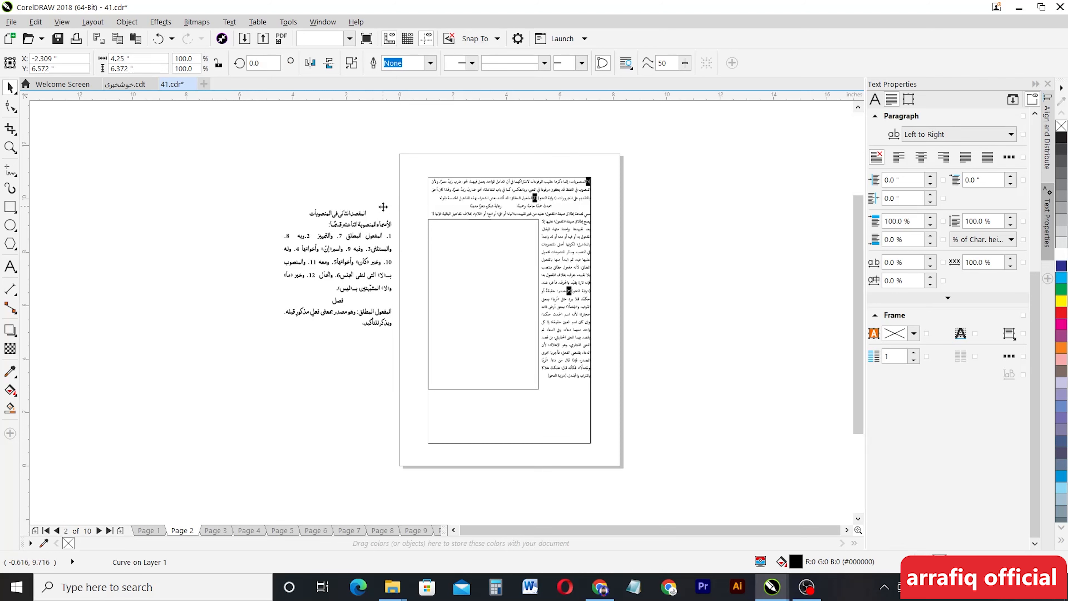
- Group the heading line المقصد الثانى فى المنصوبات and nudge it up to about Y 9.71 inches
scroll(370, 273, "up", 4)
scroll(337, 210, "down", 4)
scroll(320, 183, "up", 4)
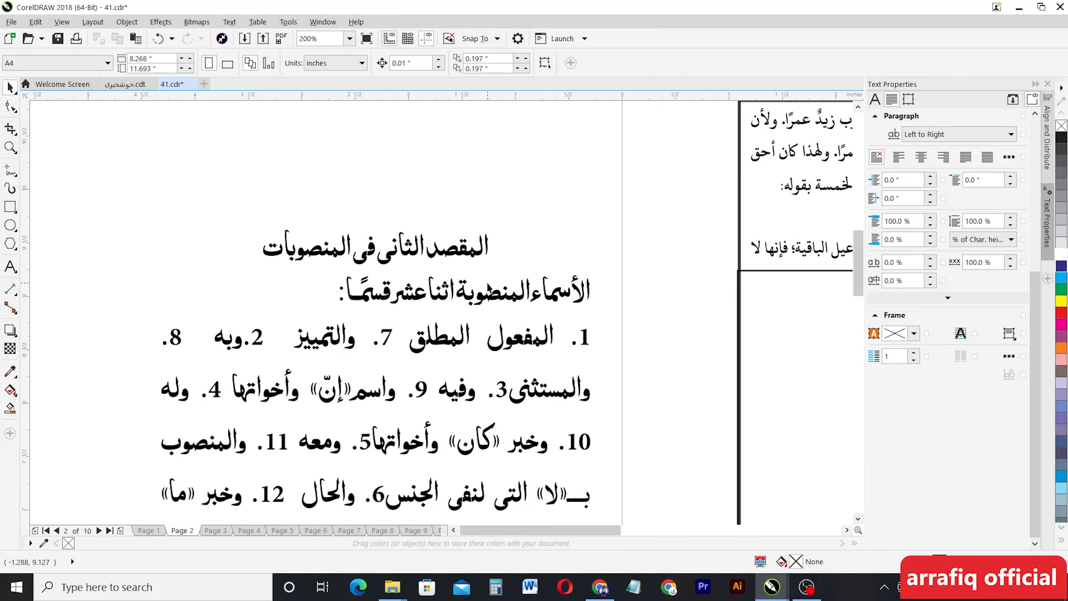
scroll(261, 231, "up", 1)
left_click_drag(238, 202, 786, 307)
key("ctrl+g")
key("Up")
key("Up")
key("Up")
key("Up")
key("Up")
key("Up")
key("Up")
key("Up")
key("Up")
key("Up")
key("Up")
key("Up")
key("Up")
key("Up")
key("Up")
key("Up")
key("Up")
key("Up")
key("Up")
key("Up")
key("Up")
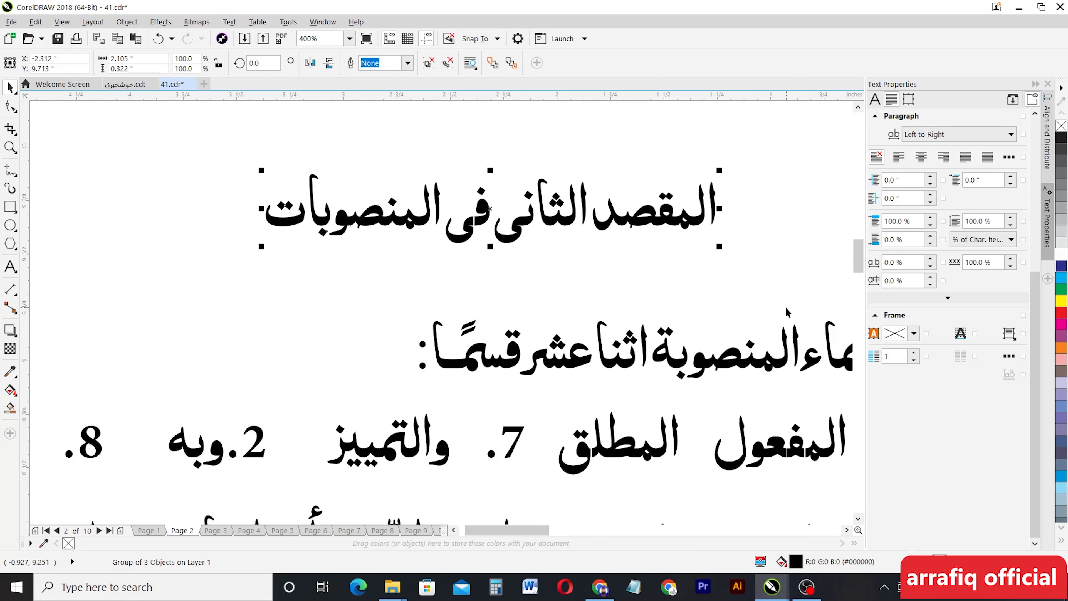
- Group the line الأسماء المنصوبة اثنا عشر قسمًا and centre it under the heading at about X -2.27, Y 9.21 inches
scroll(732, 262, "down", 2)
scroll(812, 302, "up", 1)
left_click_drag(776, 239, 446, 292)
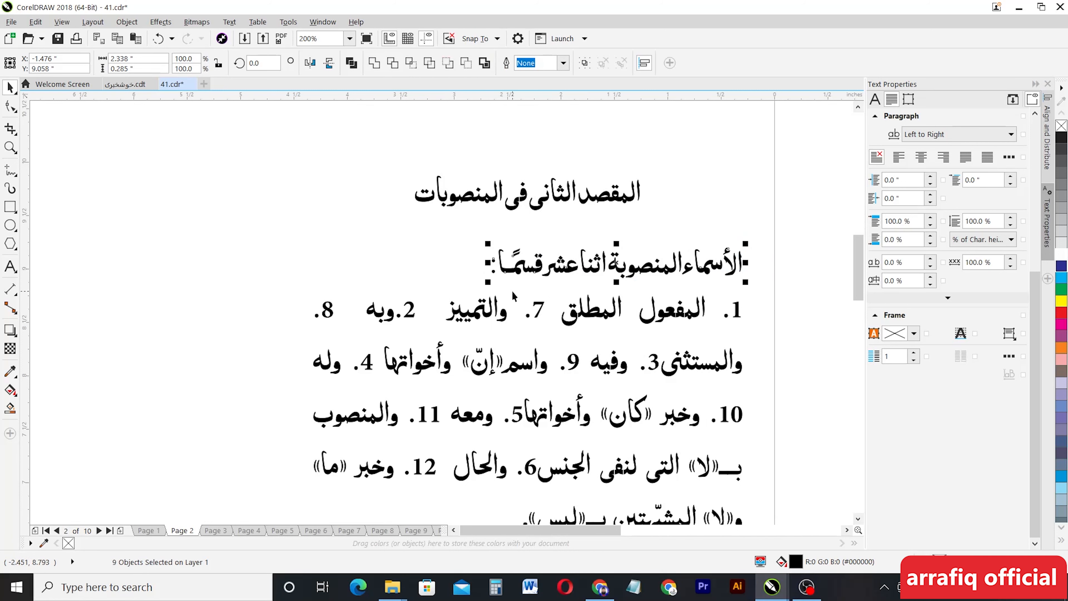
key("ctrl+g")
left_click_drag(614, 266, 530, 251)
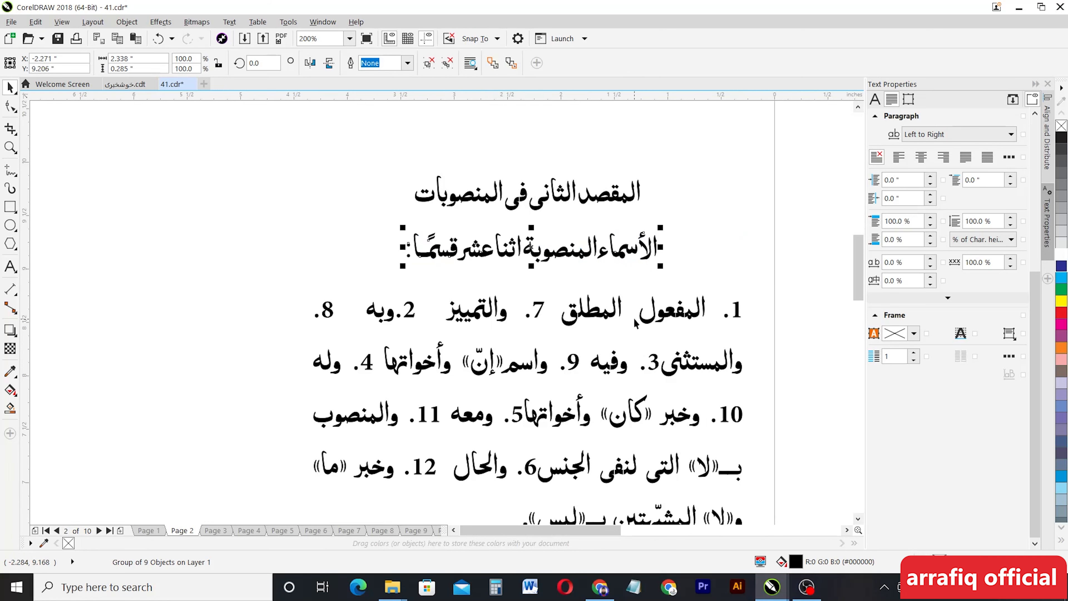
- Group the short line و«لا» المشبّهتين بـ«ليس» above فصل and centre it at about X -2.37, Y 6.68 inches
scroll(625, 289, "down", 2)
scroll(622, 290, "down", 3)
left_click_drag(694, 255, 562, 285)
key("ctrl+g")
left_click_drag(644, 273, 590, 273)
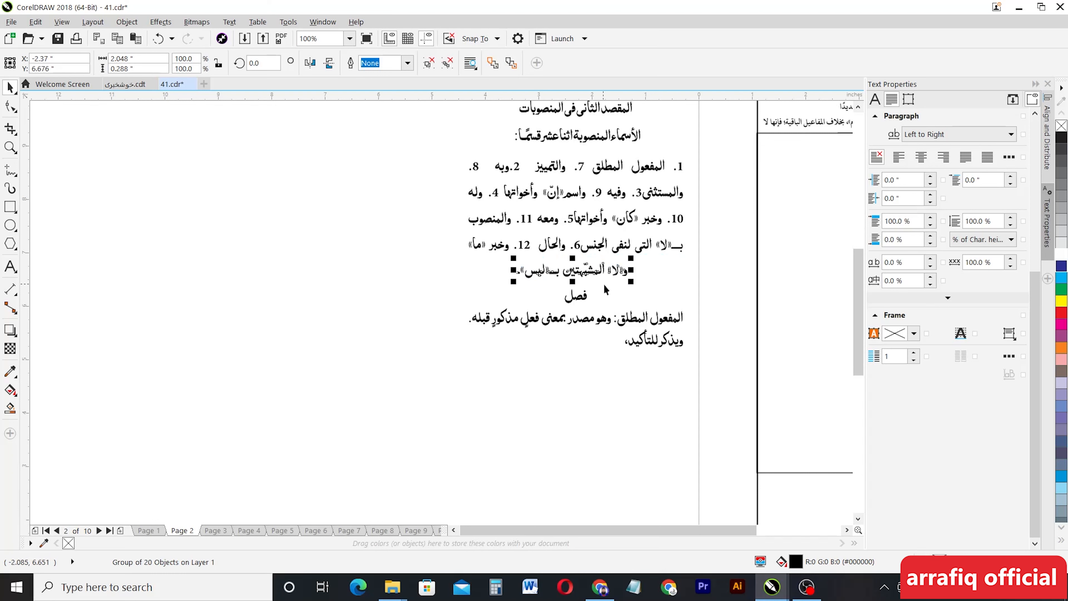
left_click(655, 374)
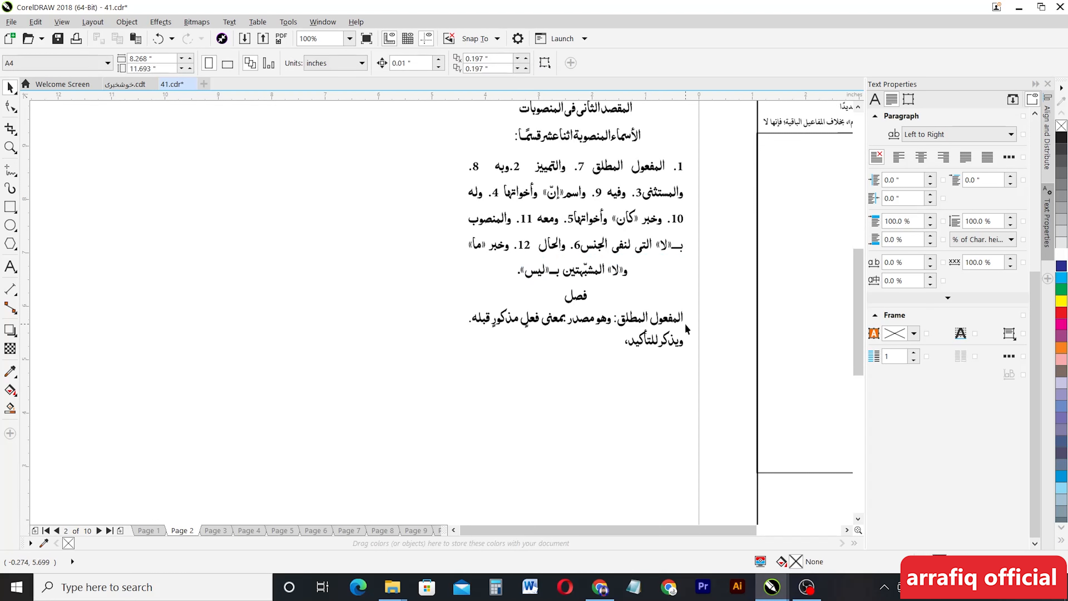
- Select the last line ويذكر للتأكيد and move it to the centre beneath the line above
left_click_drag(692, 339, 589, 361)
left_click_drag(694, 328, 597, 362)
left_click_drag(654, 340, 580, 346)
- Group all the arranged Arabic lines into one block and place it in page 2's inner frame at about X 3.10, Y 6.67 inches
scroll(485, 275, "down", 1)
left_click_drag(458, 175, 588, 332)
key("ctrl+g")
left_click_drag(533, 250, 690, 273)
scroll(690, 273, "up", 2)
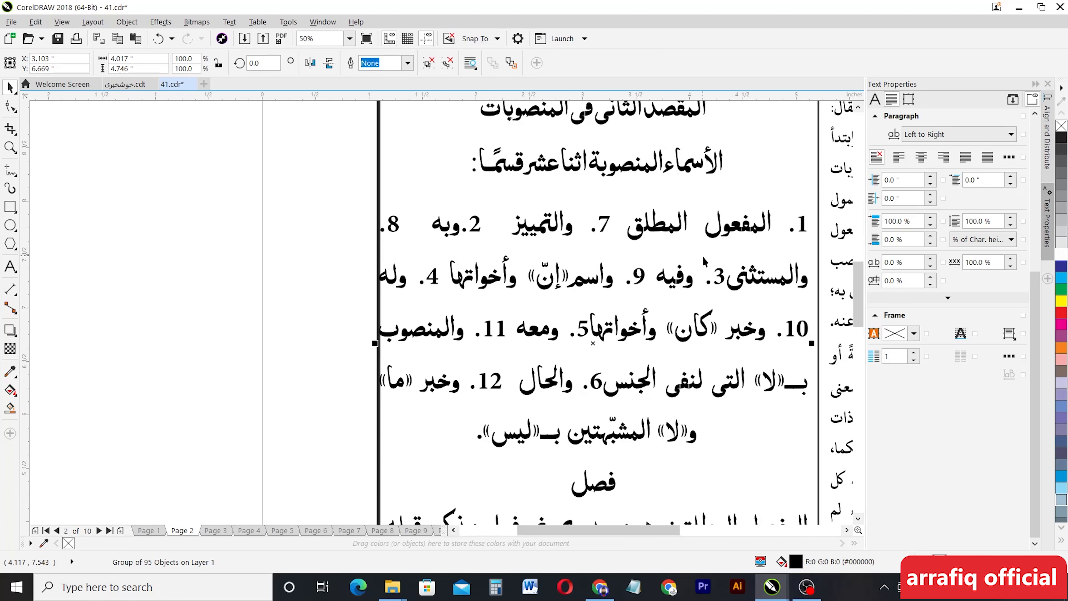
scroll(709, 267, "down", 1)
left_click(710, 267)
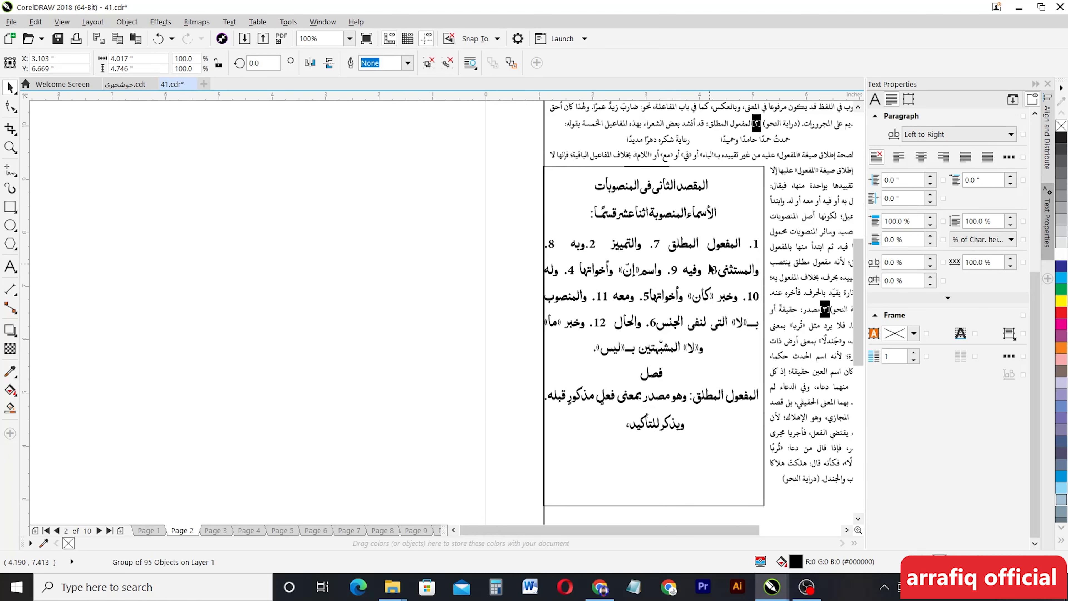